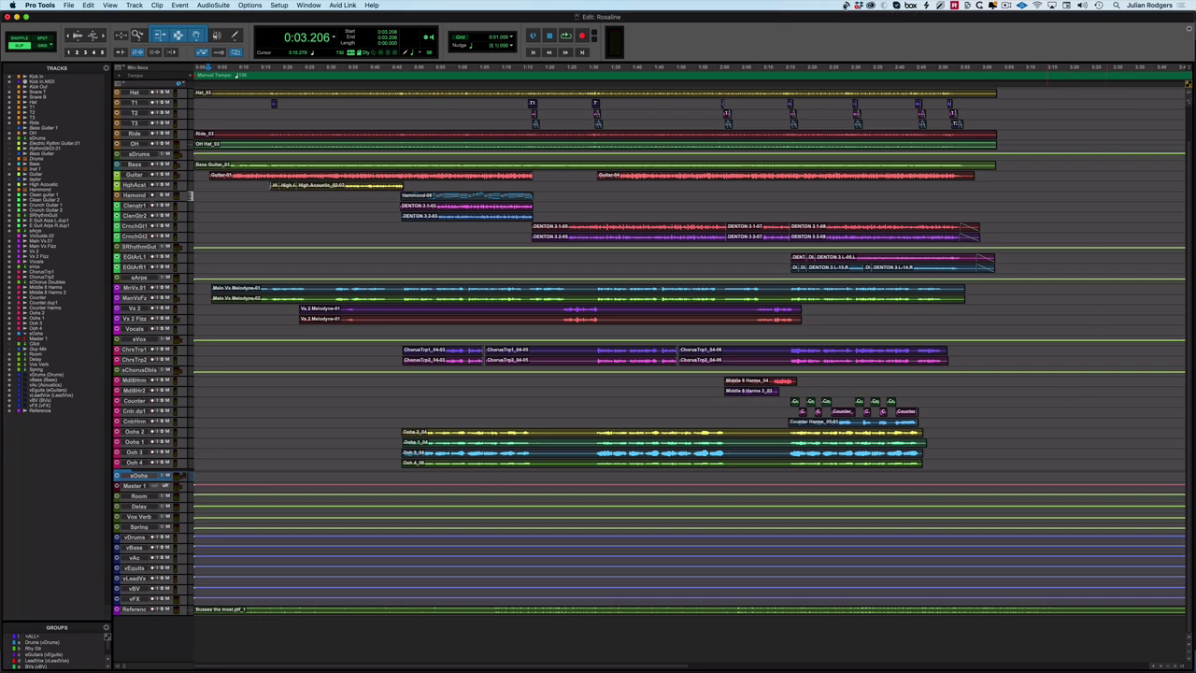
Open the Sonnox ListenHub window, examine its monitoring controls, and close it again.
{"action": "left_click", "coordinate": [845, 6]}
{"action": "left_click", "coordinate": [874, 16]}
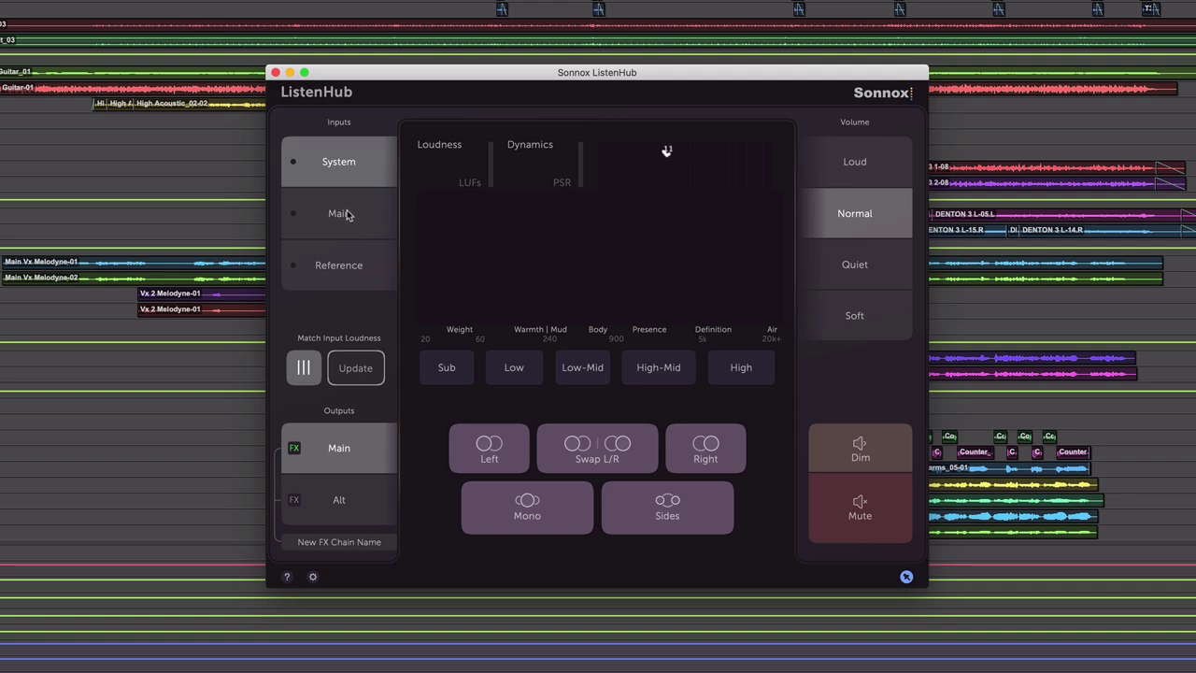
{"action": "left_click", "coordinate": [1173, 428]}
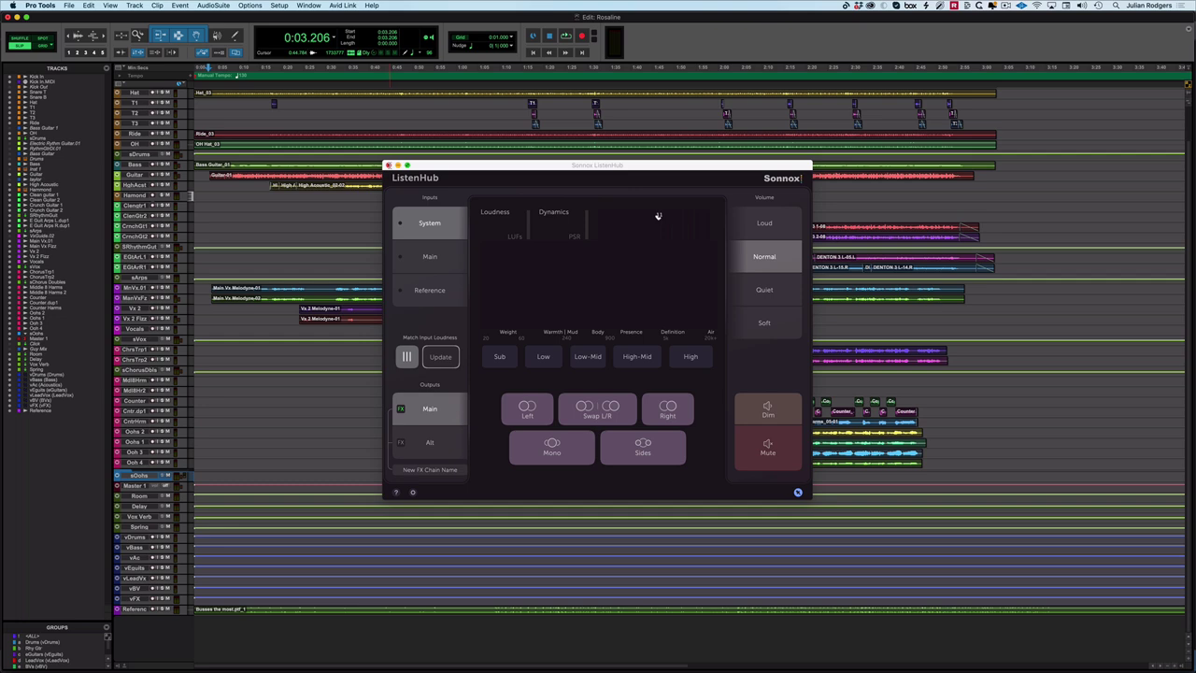
{"action": "left_click", "coordinate": [388, 164]}
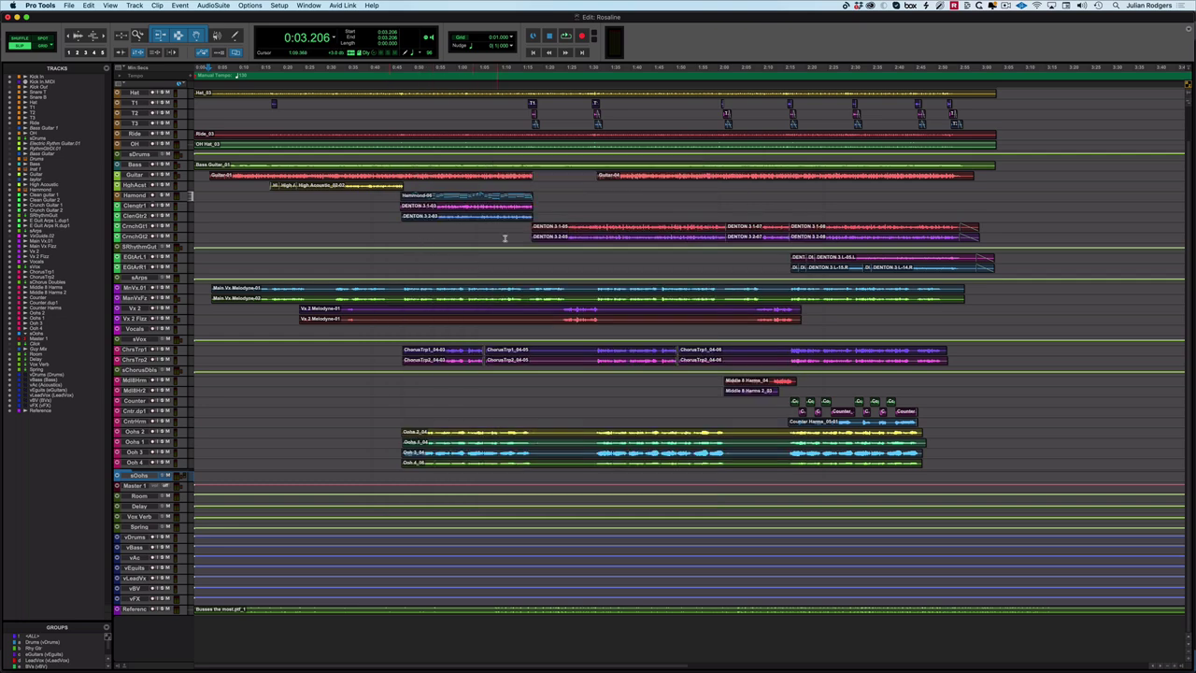
Check the available Playback Engine devices, keeping Sonnox ListenHub selected.
{"action": "left_click", "coordinate": [282, 6]}
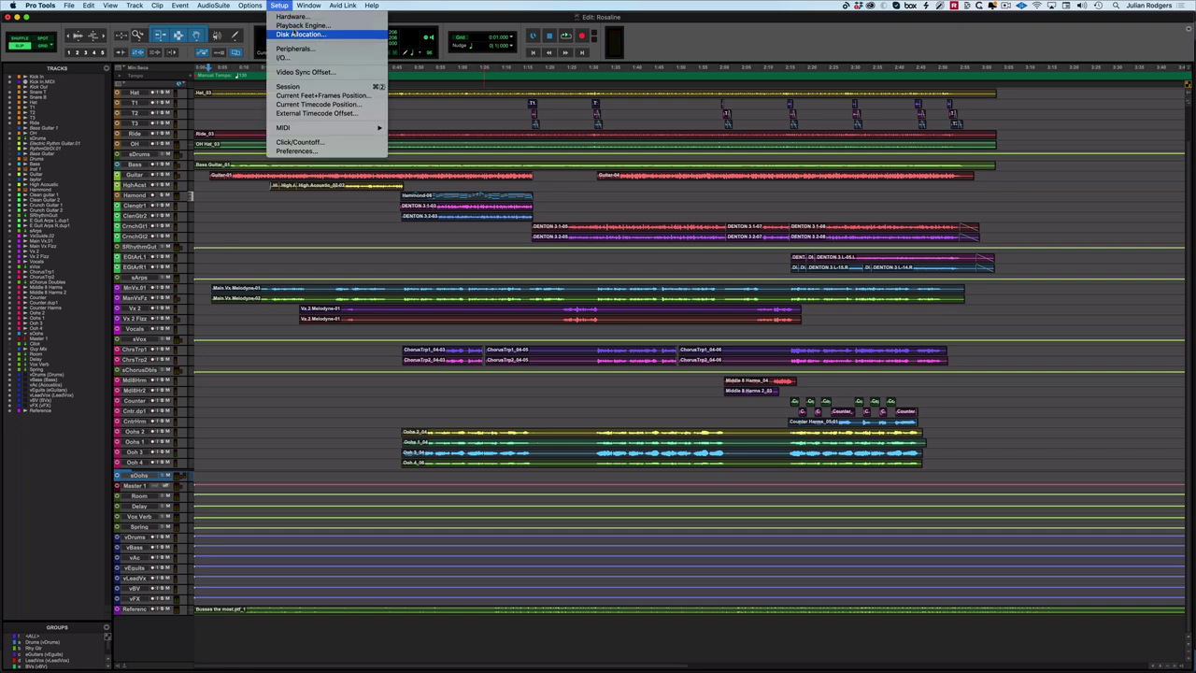
{"action": "left_click", "coordinate": [296, 25]}
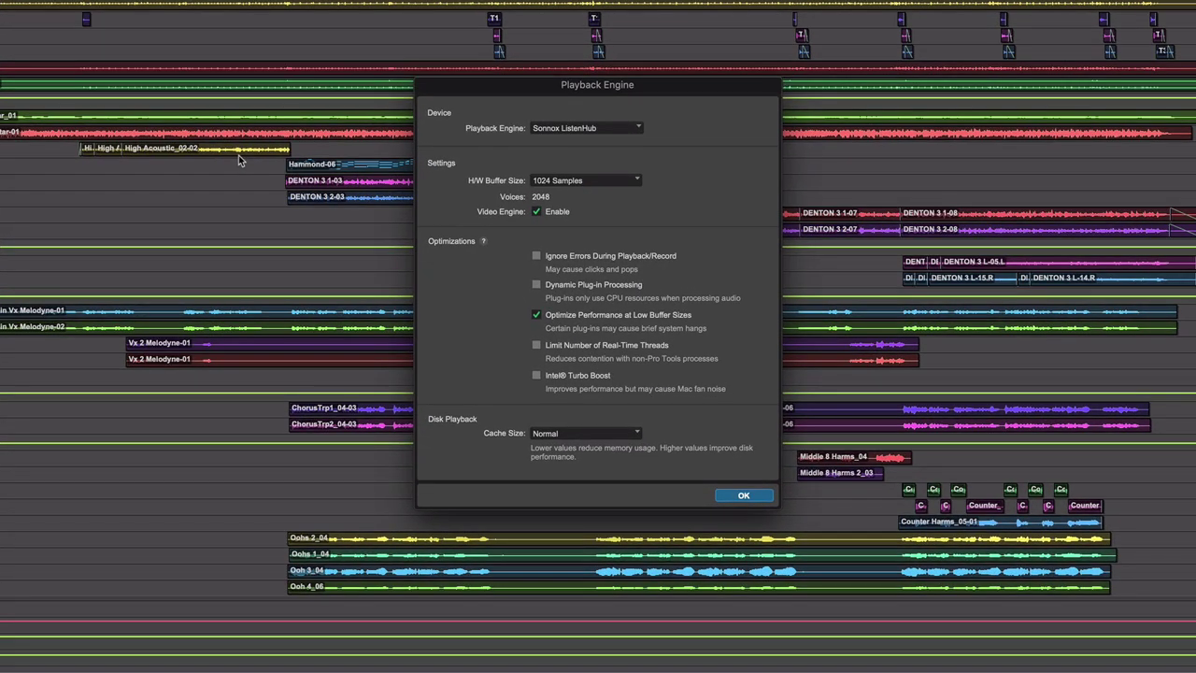
{"action": "left_click", "coordinate": [595, 128]}
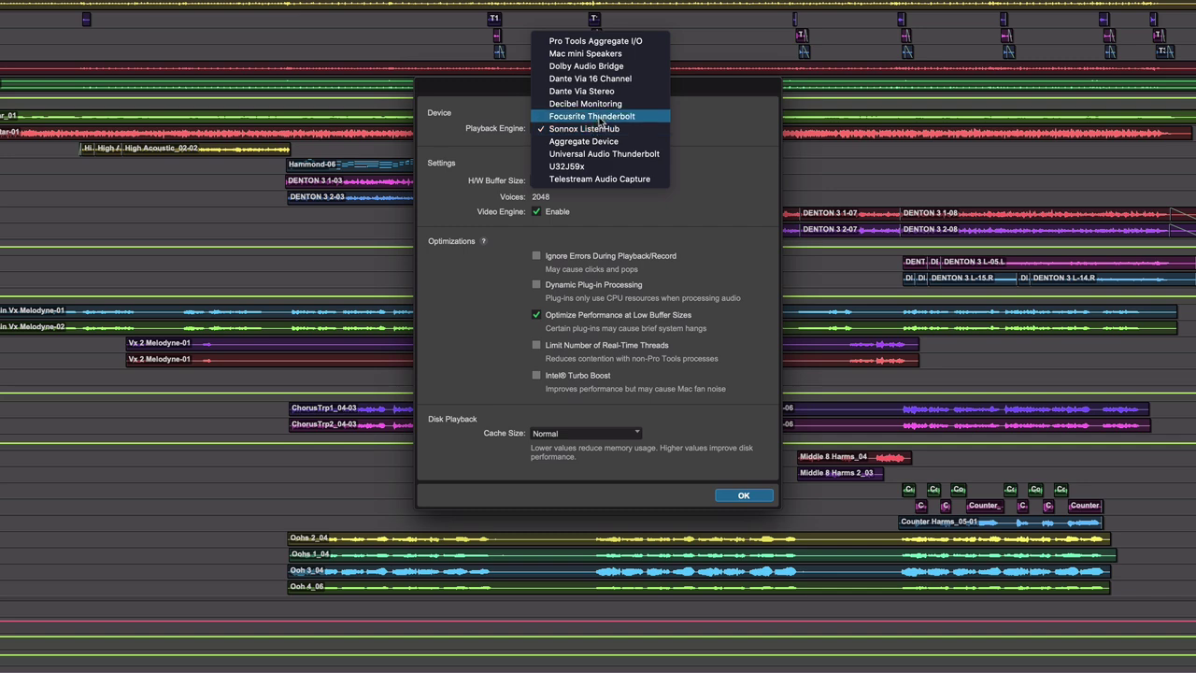
{"action": "left_click", "coordinate": [717, 133]}
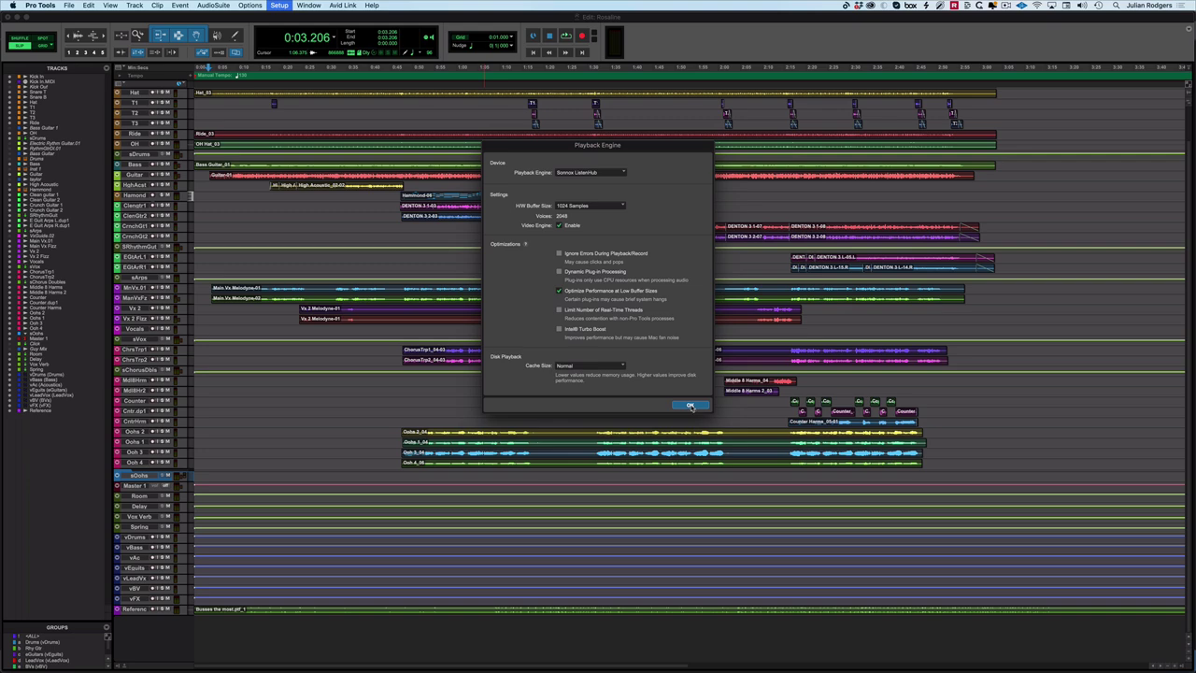
{"action": "left_click", "coordinate": [690, 405]}
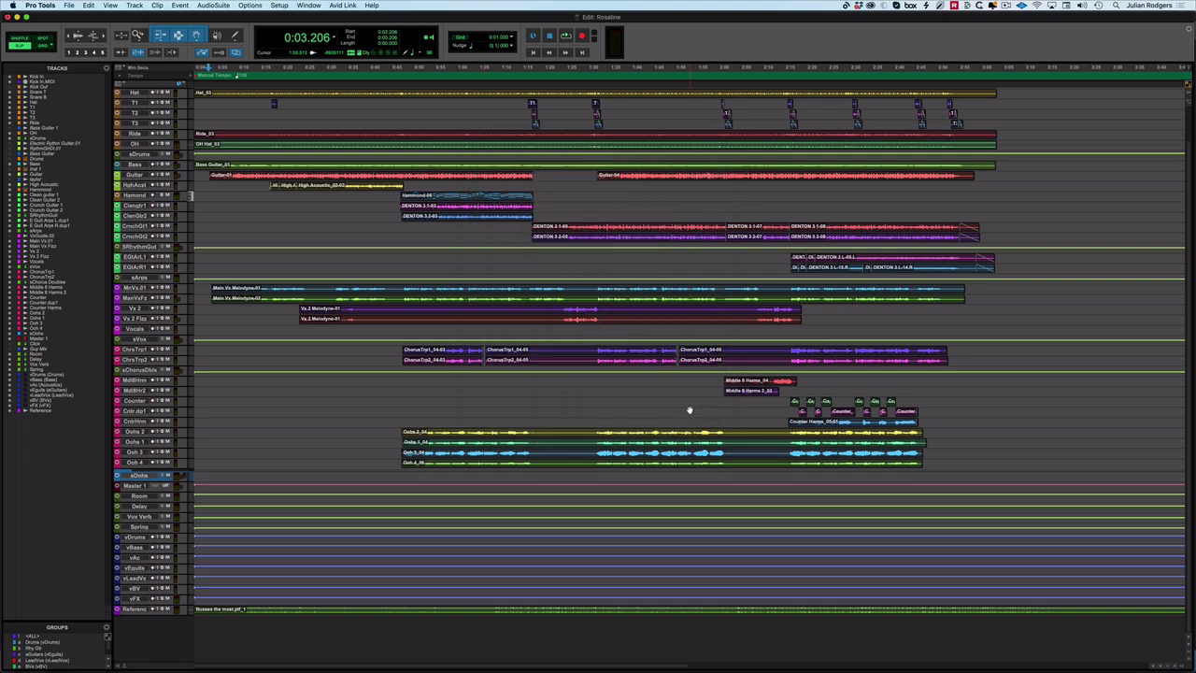
Review the output, input and bus paths in I/O Setup, and switch to the Mix window.
{"action": "left_click", "coordinate": [279, 5]}
{"action": "left_click", "coordinate": [301, 62]}
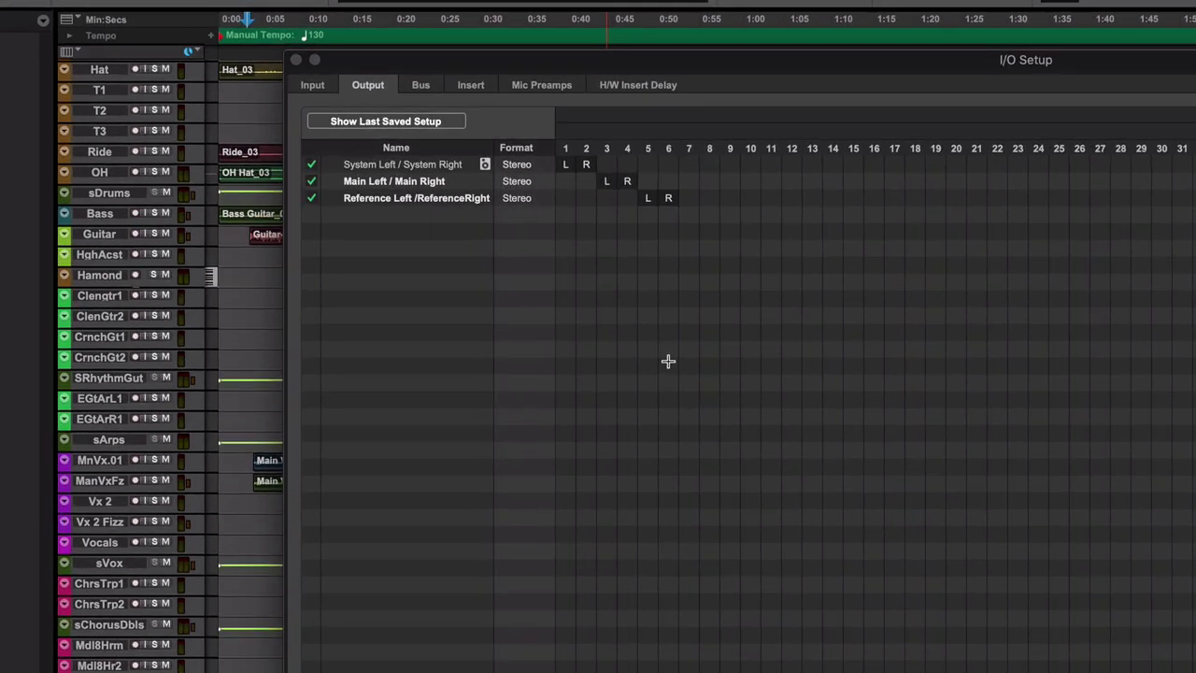
{"action": "left_click", "coordinate": [312, 85]}
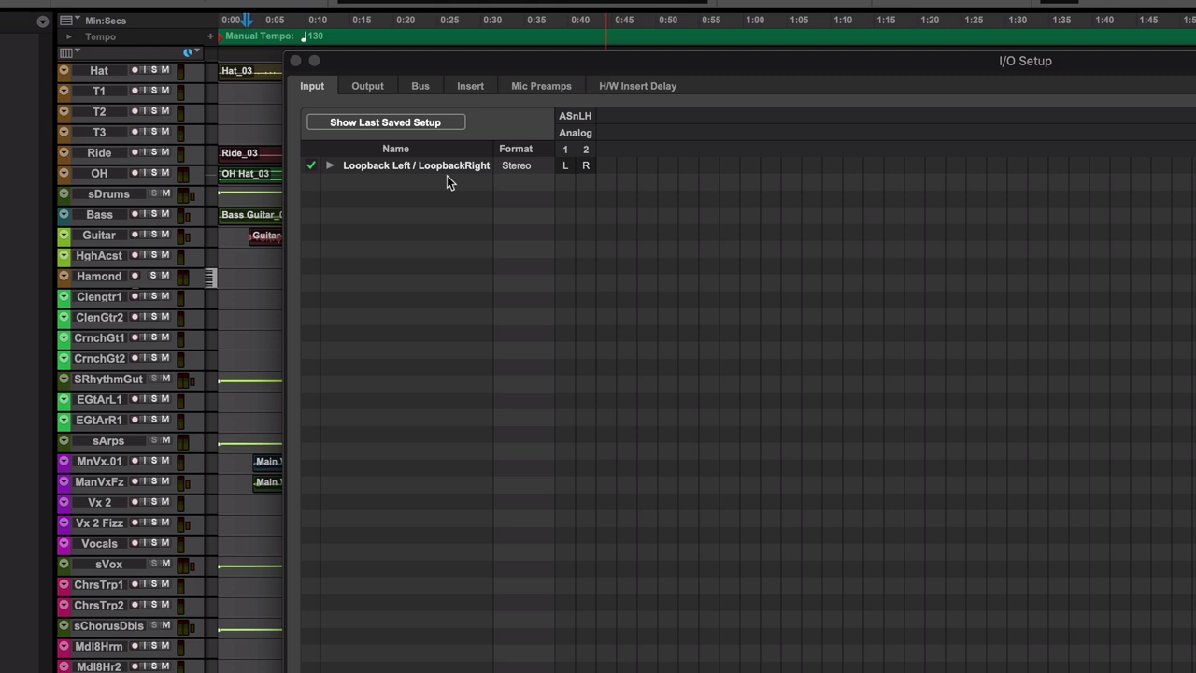
{"action": "left_click", "coordinate": [371, 86]}
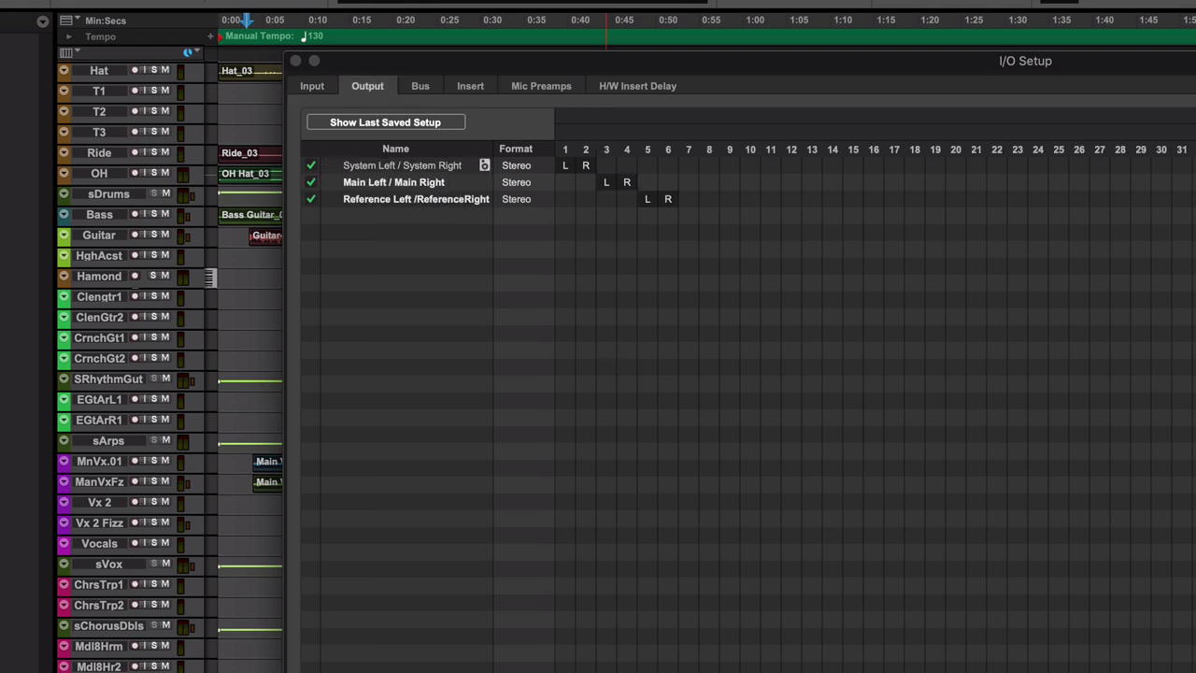
{"action": "left_click", "coordinate": [418, 86]}
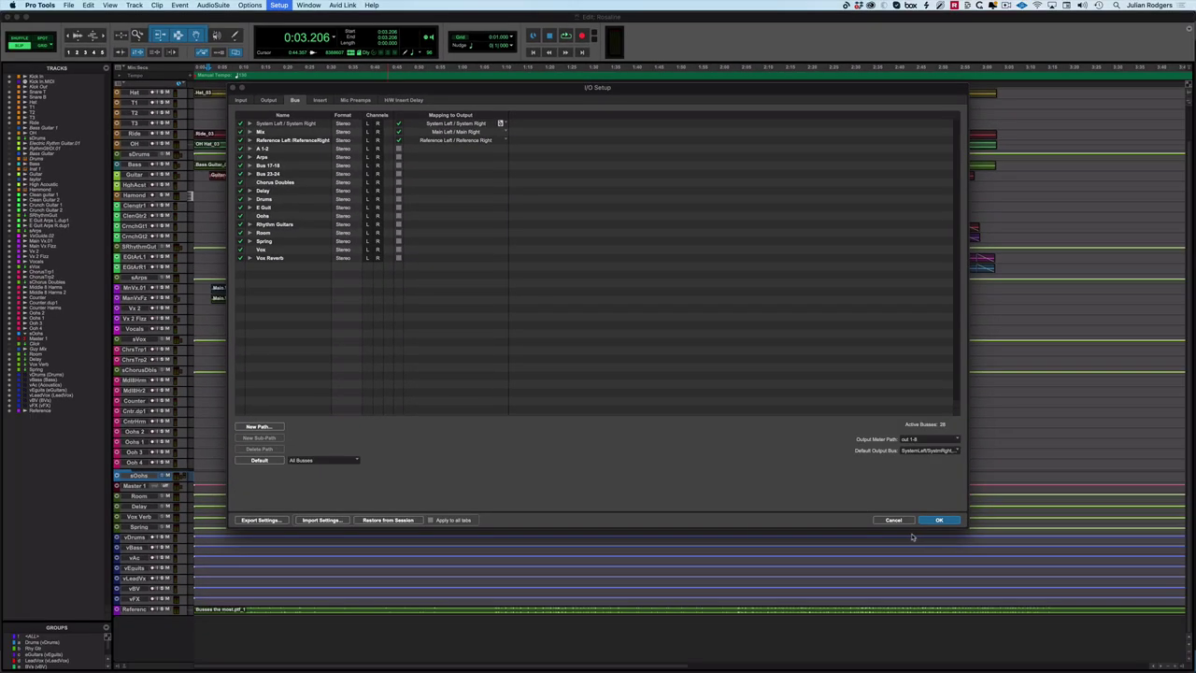
{"action": "key", "text": "Return"}
{"action": "key", "text": "super+equal"}
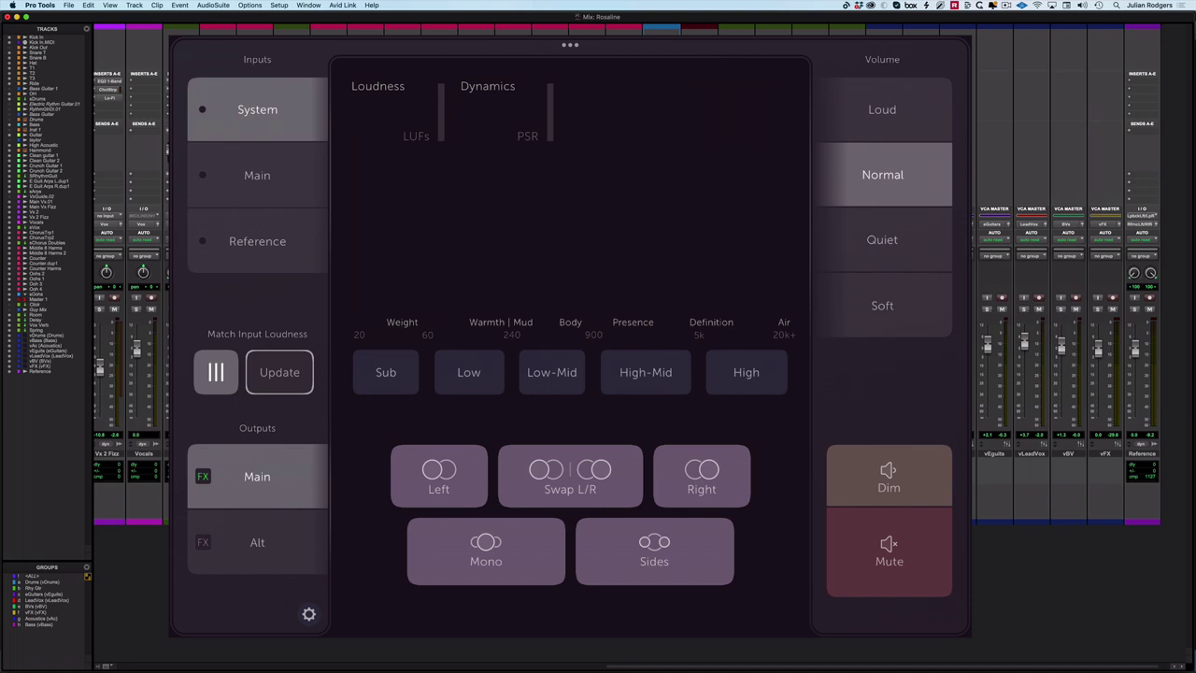
Audition the Loud, Normal, Quiet and Soft volume presets in ListenHub, returning to Normal.
{"action": "left_click", "coordinate": [883, 109]}
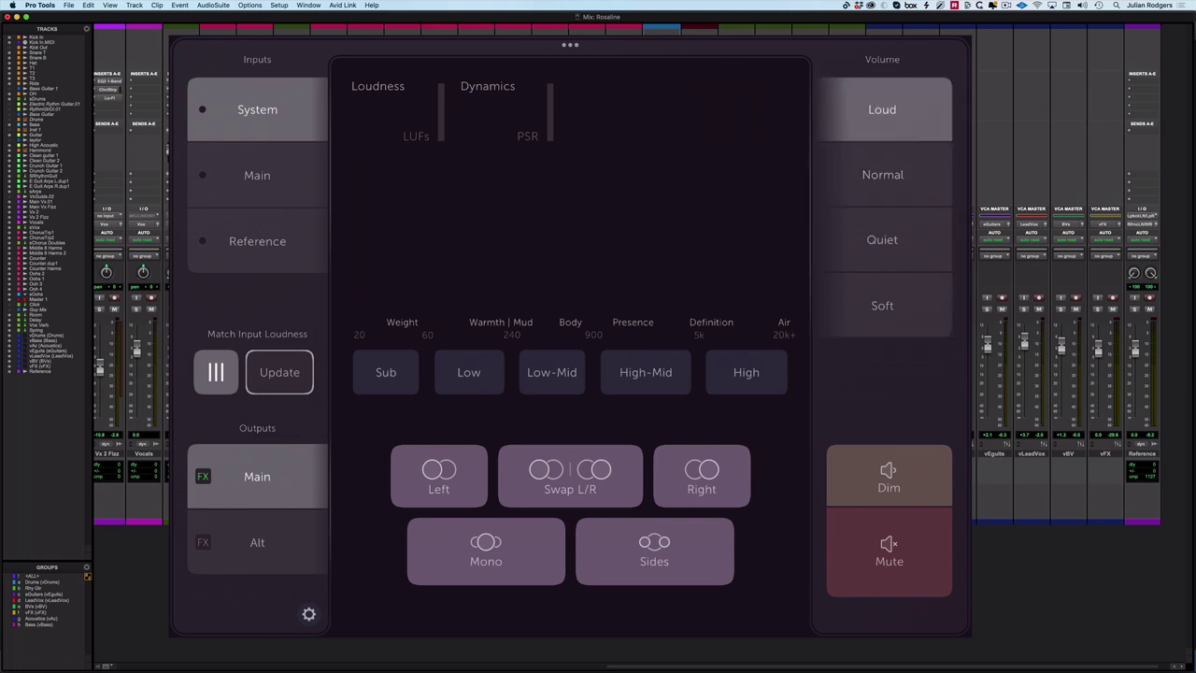
{"action": "left_click", "coordinate": [882, 175]}
{"action": "left_click", "coordinate": [882, 239]}
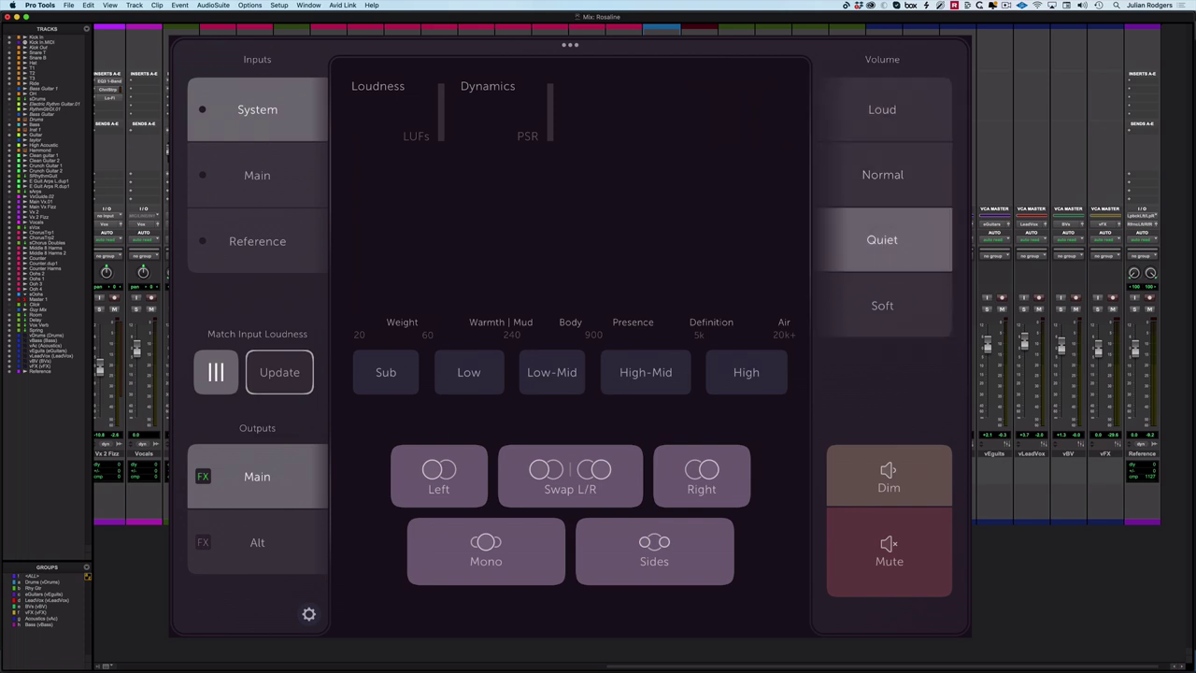
{"action": "left_click", "coordinate": [882, 305]}
{"action": "left_click", "coordinate": [882, 175]}
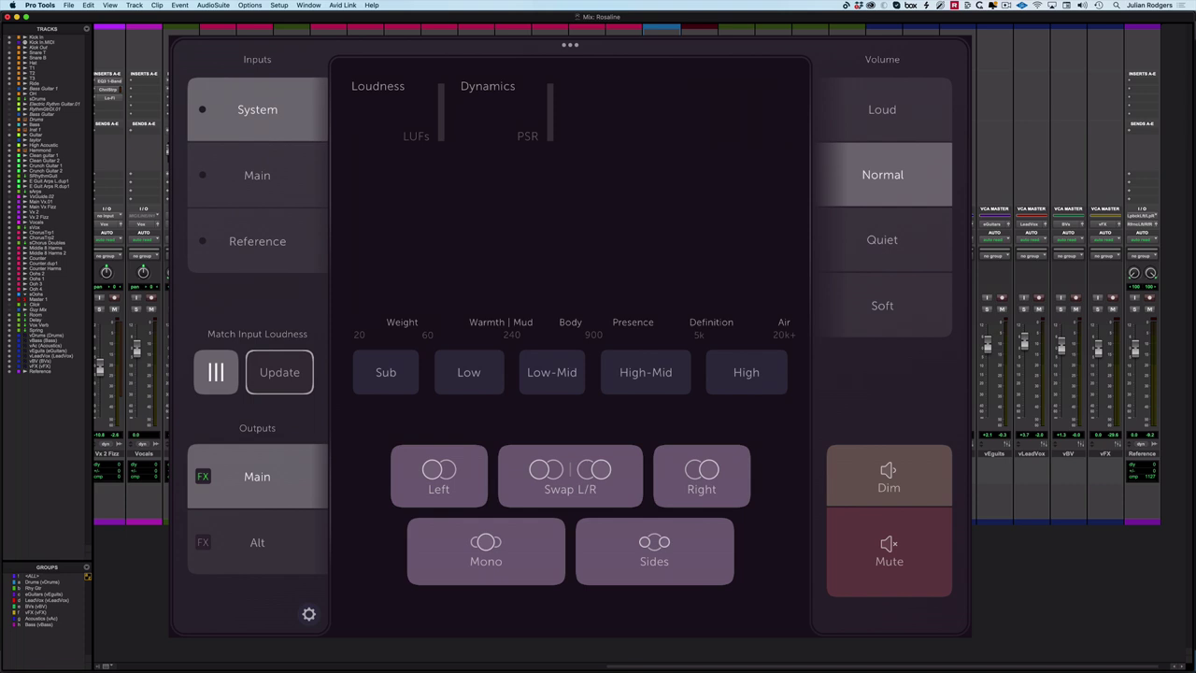
Turn ListenHub's Dim on and off, and do the same with Mute.
{"action": "key", "text": "d"}
{"action": "key", "text": "d"}
{"action": "key", "text": "m"}
{"action": "key", "text": "m"}
Play the session and switch the monitored input to Main and then Reference, stopping playback on Reference.
{"action": "key", "text": "space"}
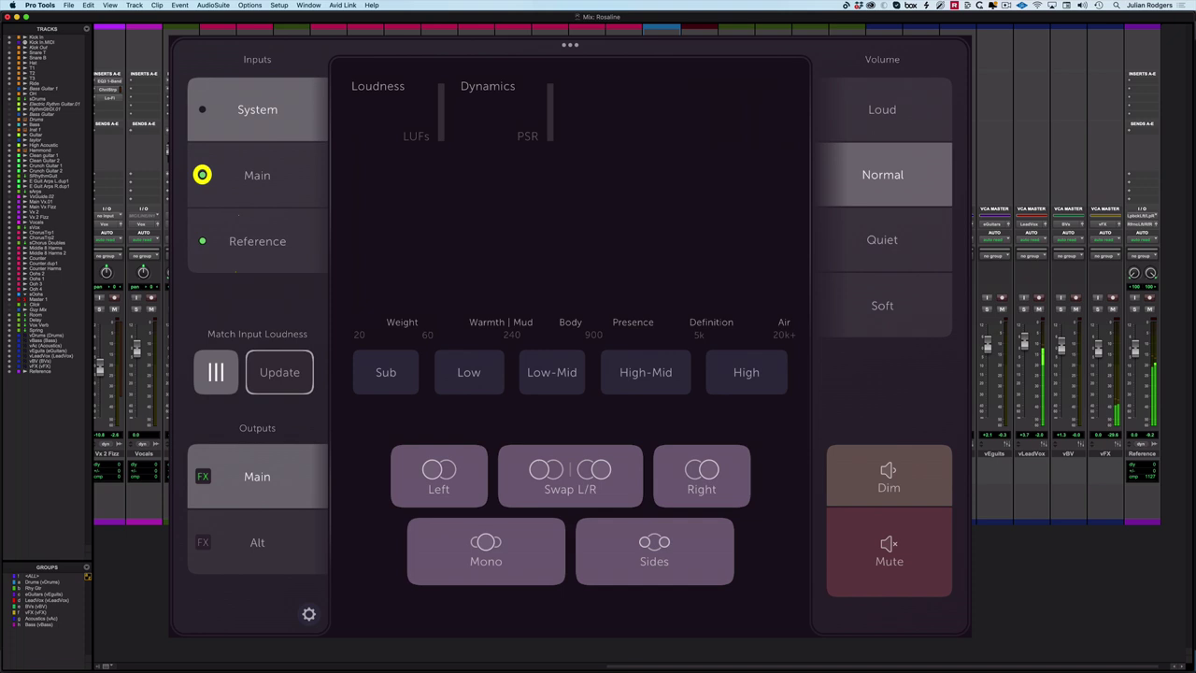
{"action": "left_click", "coordinate": [257, 175]}
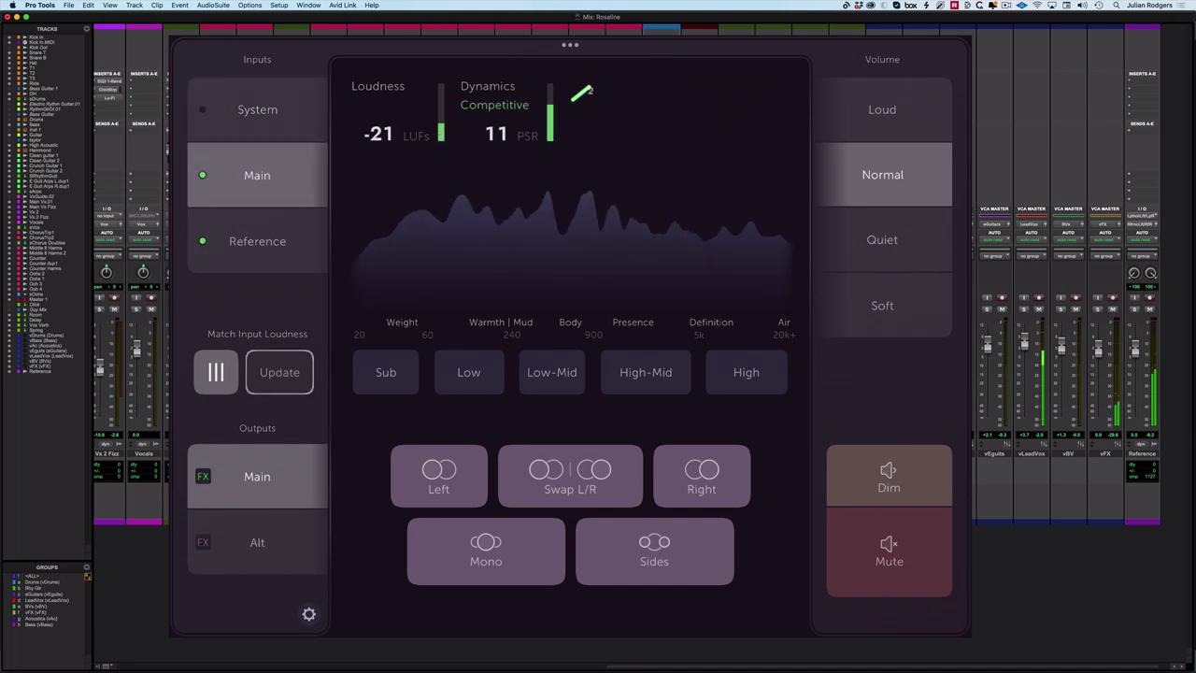
{"action": "left_click", "coordinate": [257, 241]}
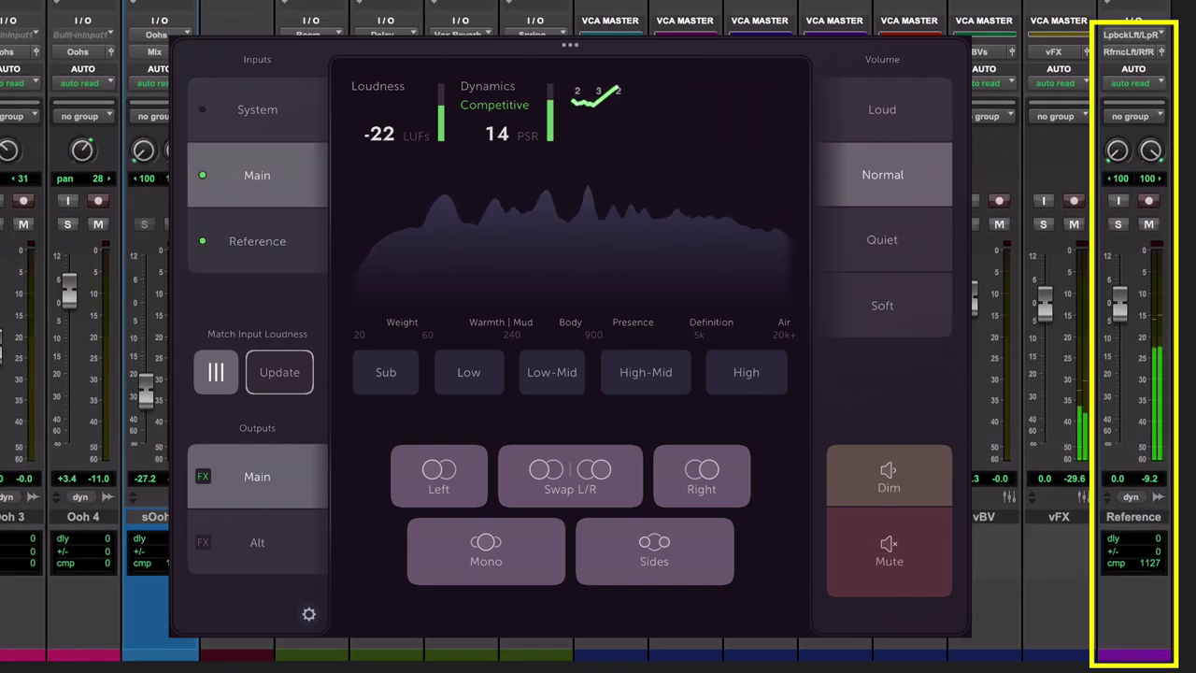
{"action": "left_click", "coordinate": [257, 241]}
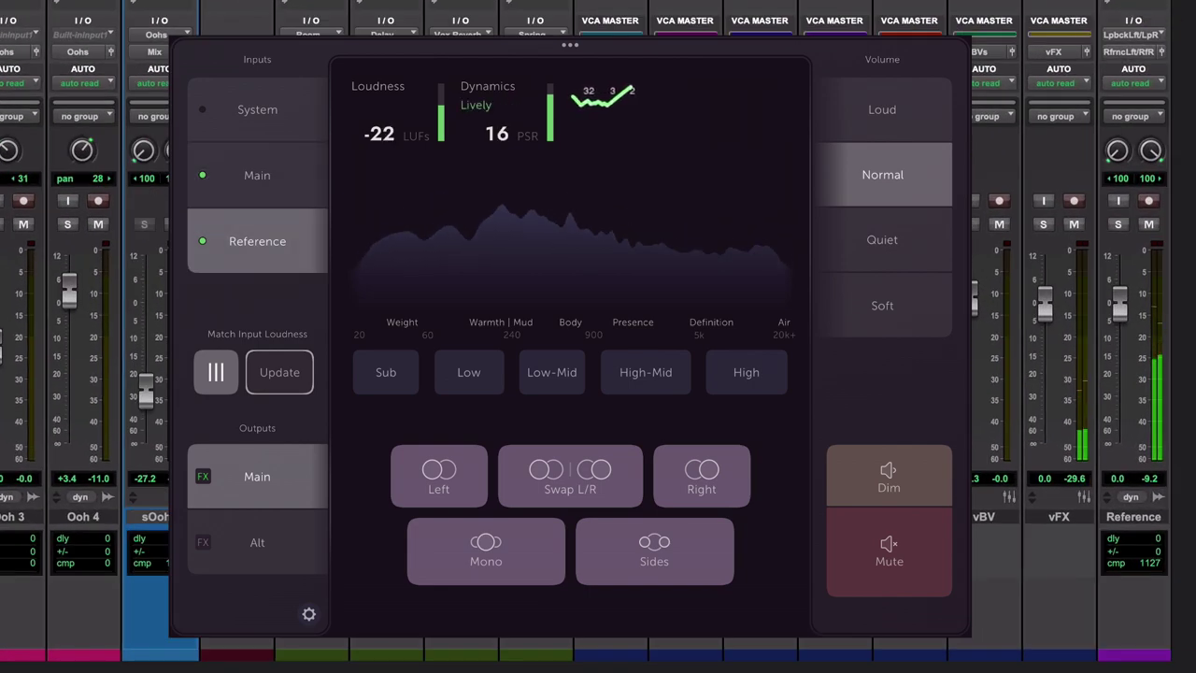
{"action": "key", "text": "space"}
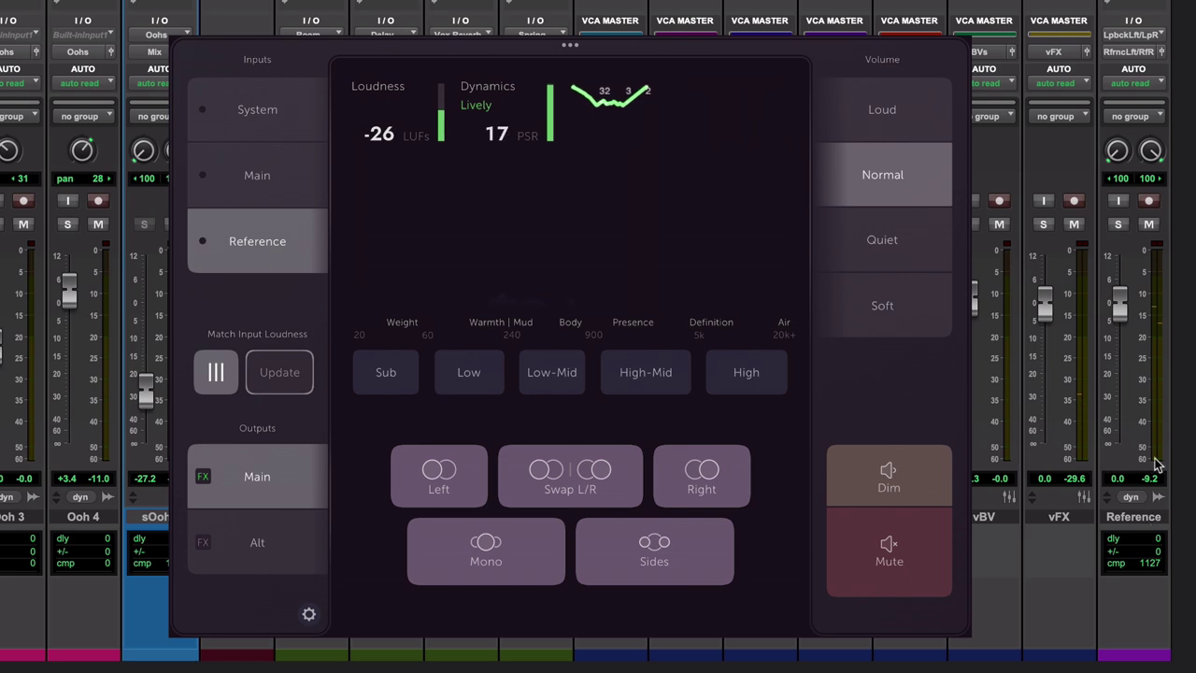
Examine the output path options of the Reference track without changing its assignment.
{"action": "left_click", "coordinate": [1135, 53]}
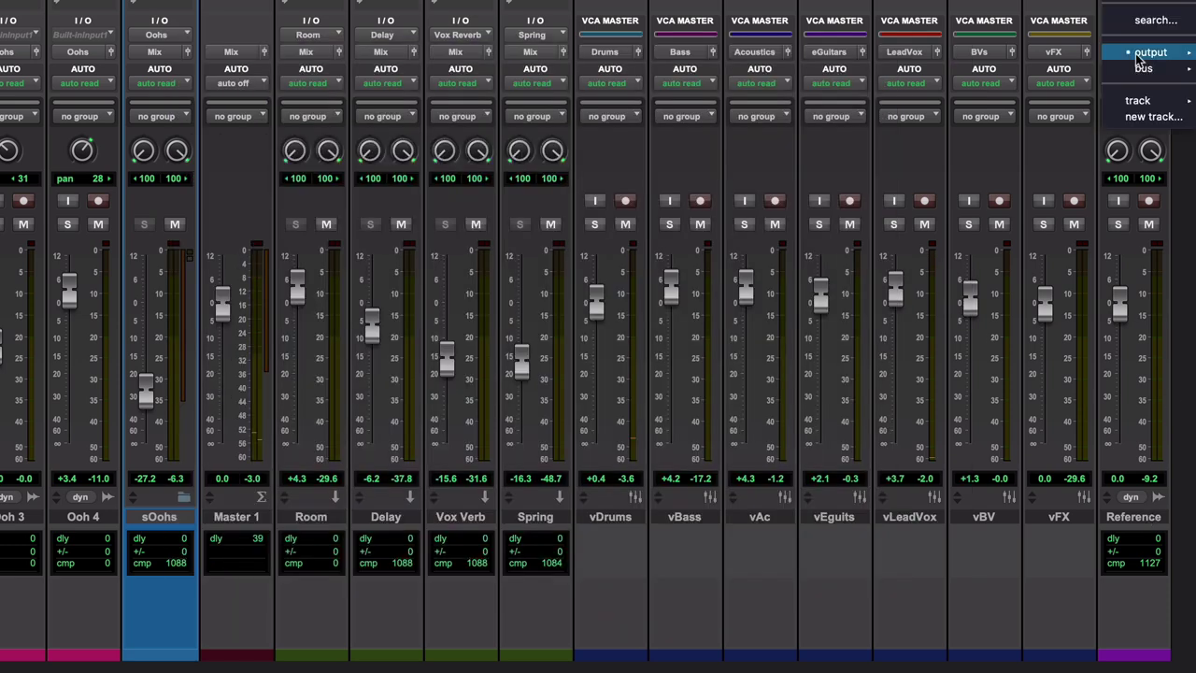
{"action": "mouse_move", "coordinate": [1142, 54]}
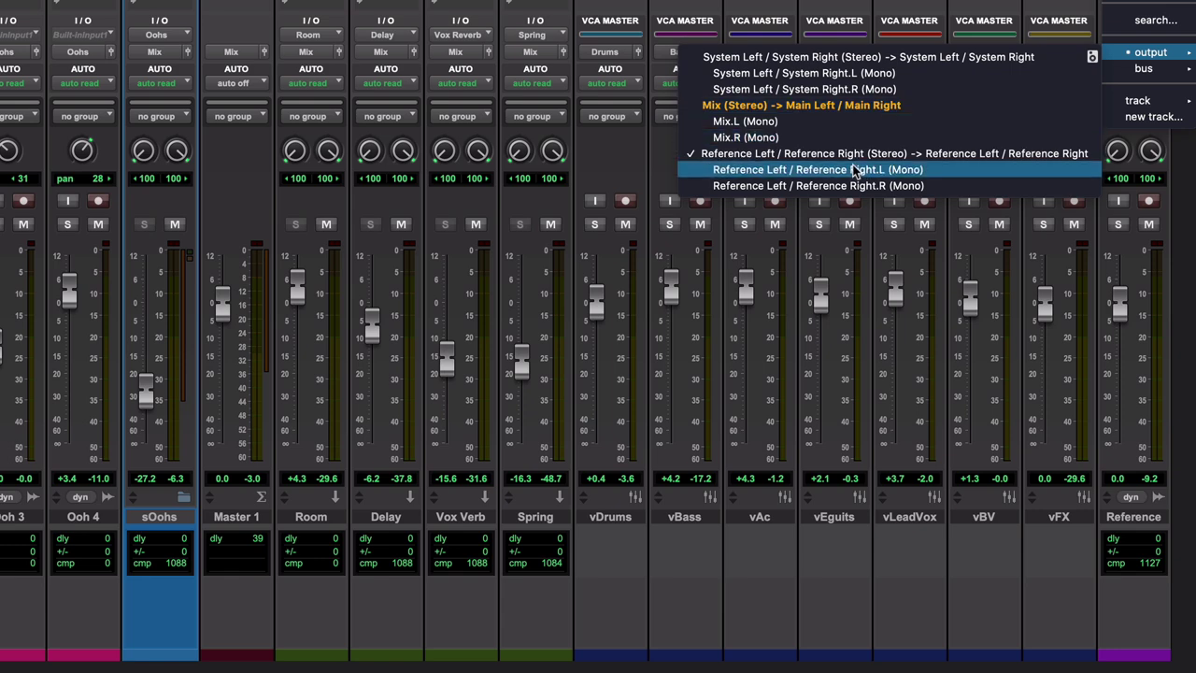
{"action": "key", "text": "Escape"}
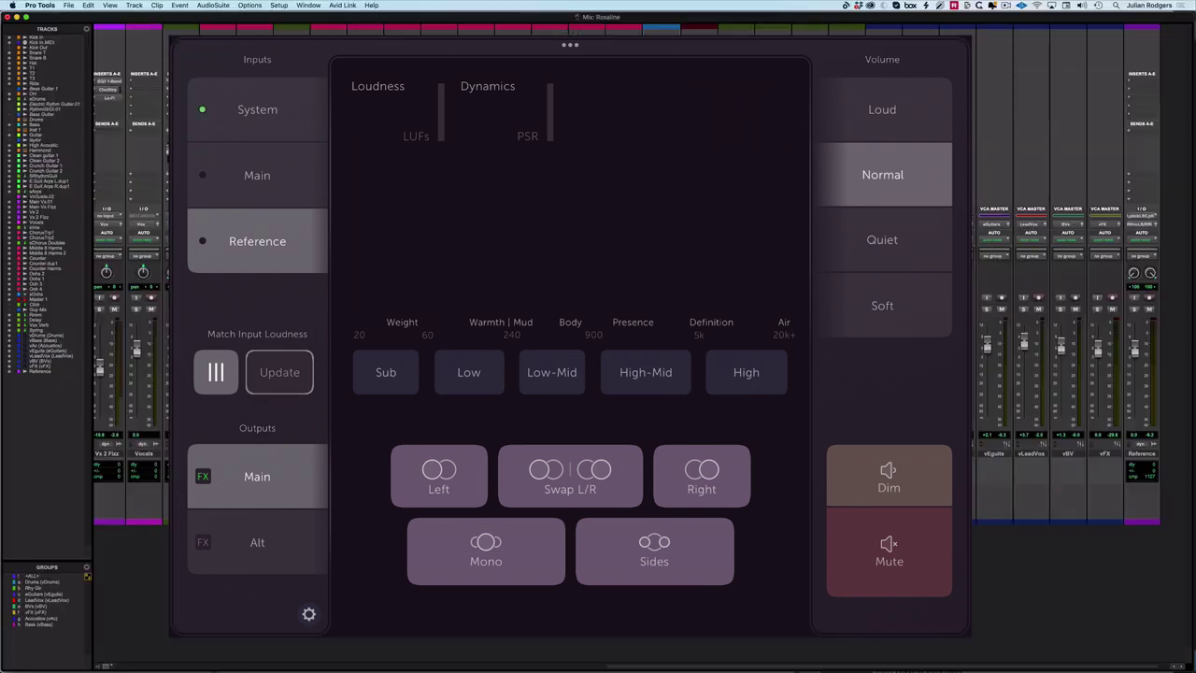
Compare the System, Main and Reference inputs by switching the monitored source, stopping session playback on Main.
{"action": "left_click", "coordinate": [257, 110]}
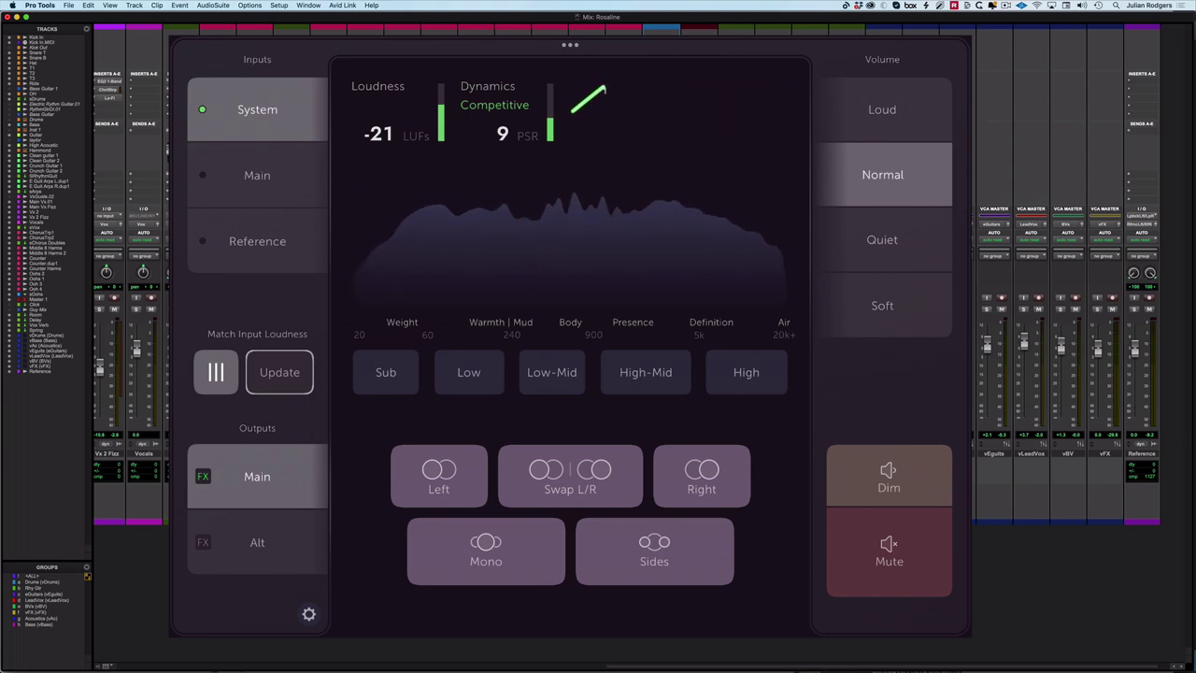
{"action": "left_click", "coordinate": [257, 174]}
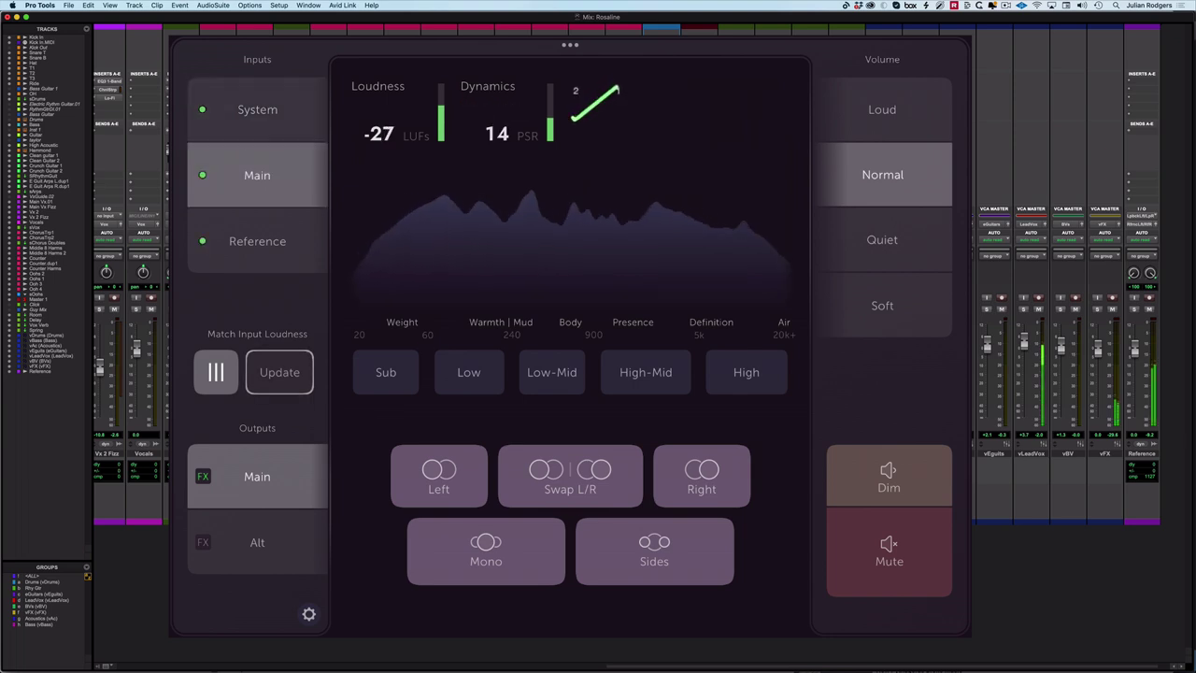
{"action": "left_click", "coordinate": [257, 242]}
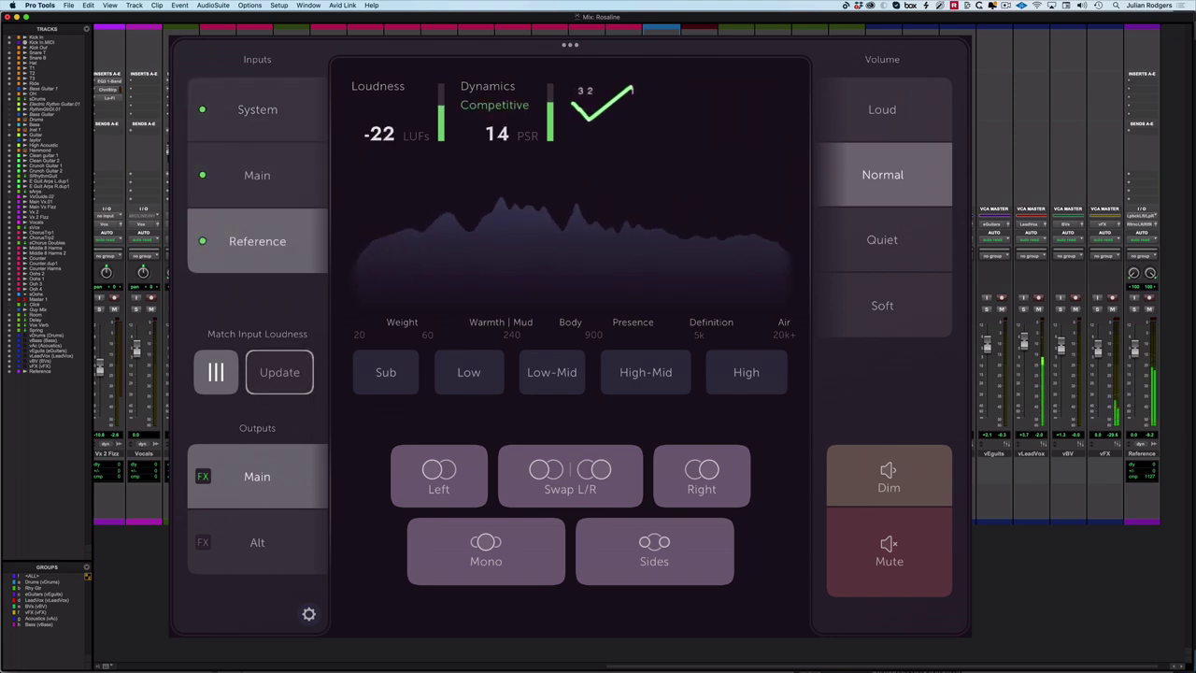
{"action": "left_click", "coordinate": [257, 109]}
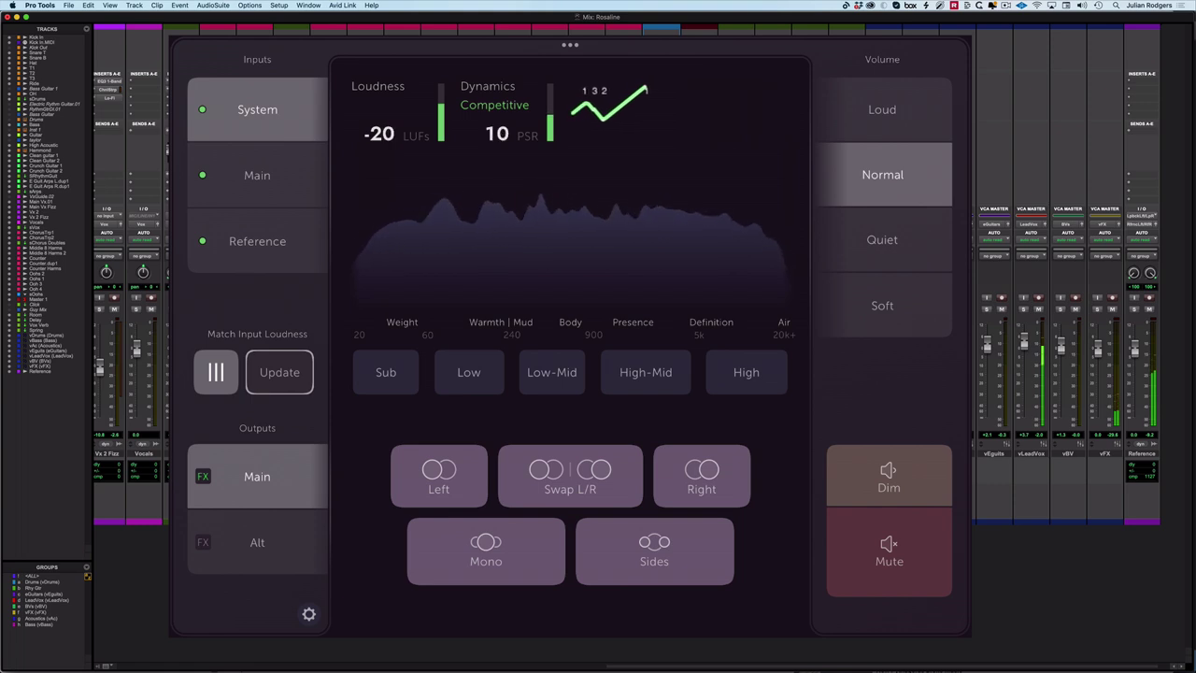
{"action": "left_click", "coordinate": [257, 175]}
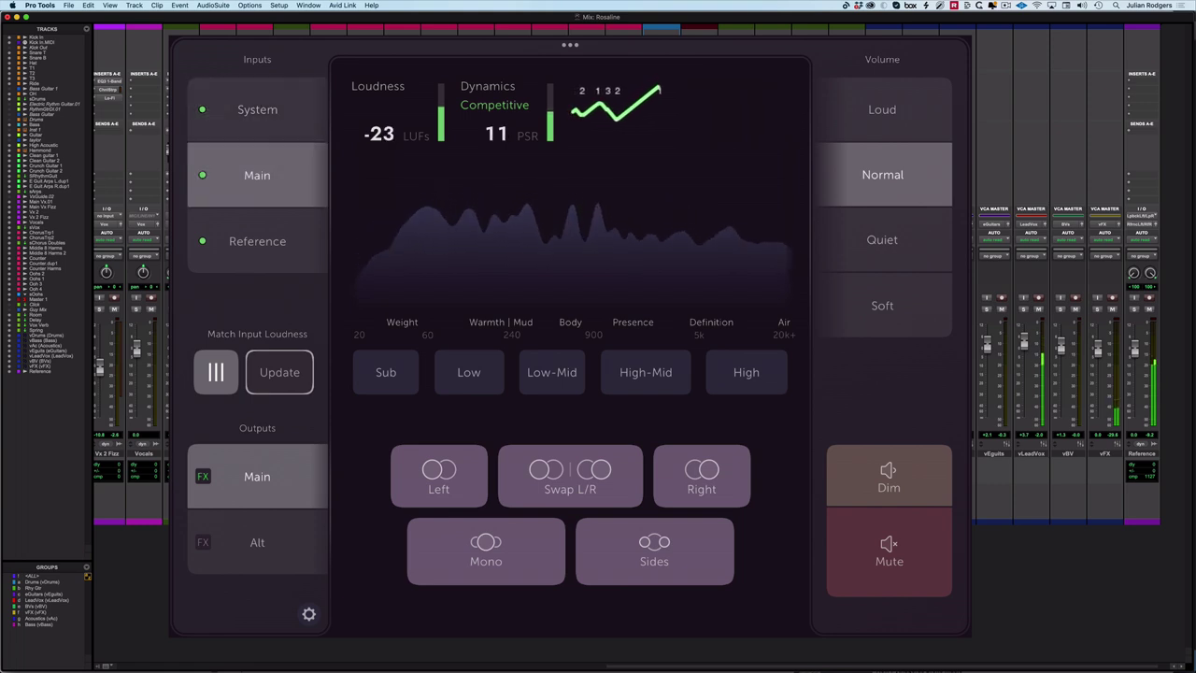
{"action": "key", "text": "space"}
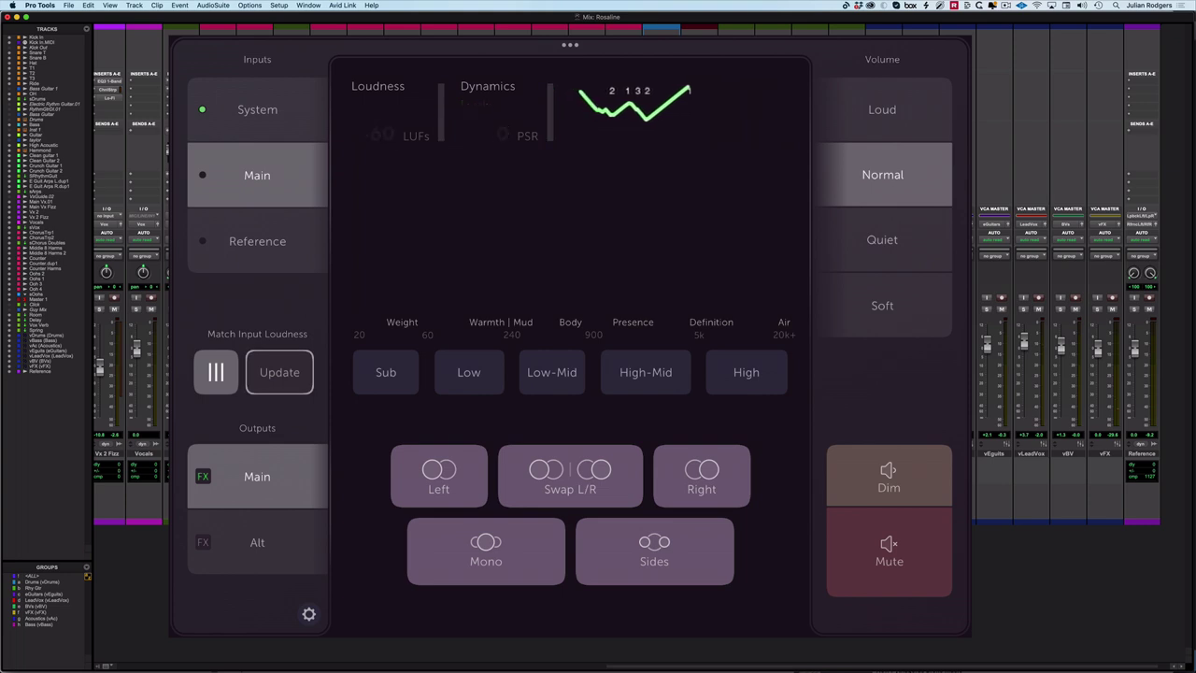
Play the session through the Reference input, engage the Sub, Low, Low-Mid, High-Mid and High band buttons, and disengage all five.
{"action": "left_click", "coordinate": [257, 241]}
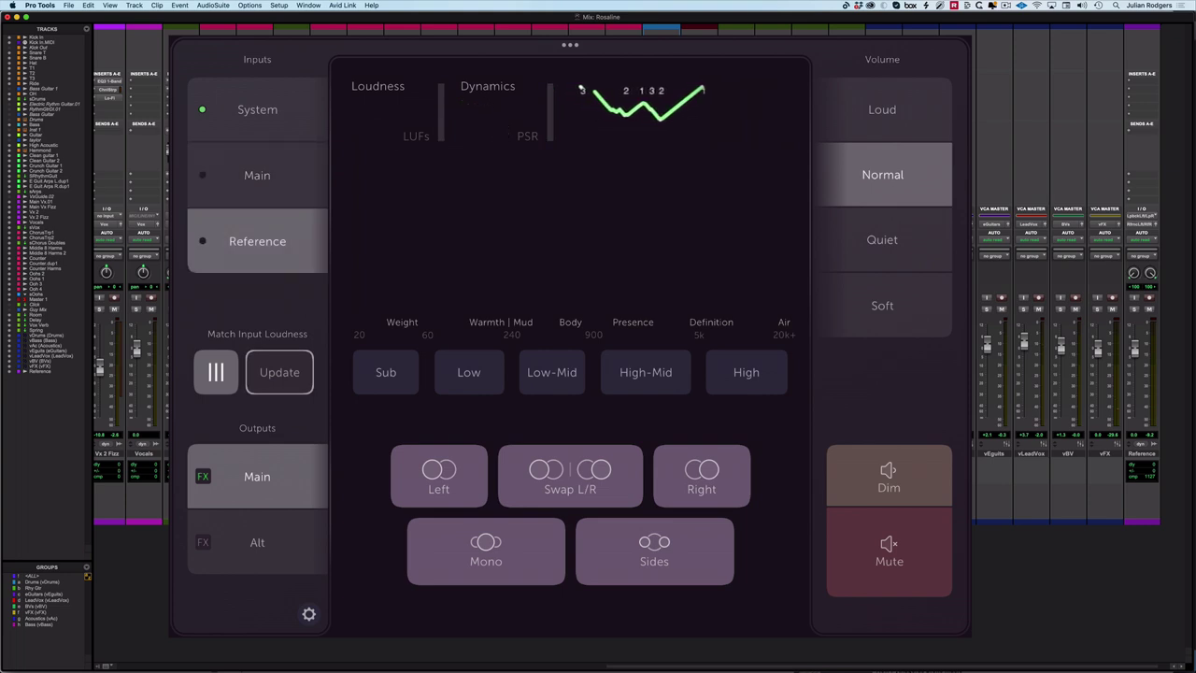
{"action": "key", "text": "space"}
{"action": "left_click", "coordinate": [385, 372]}
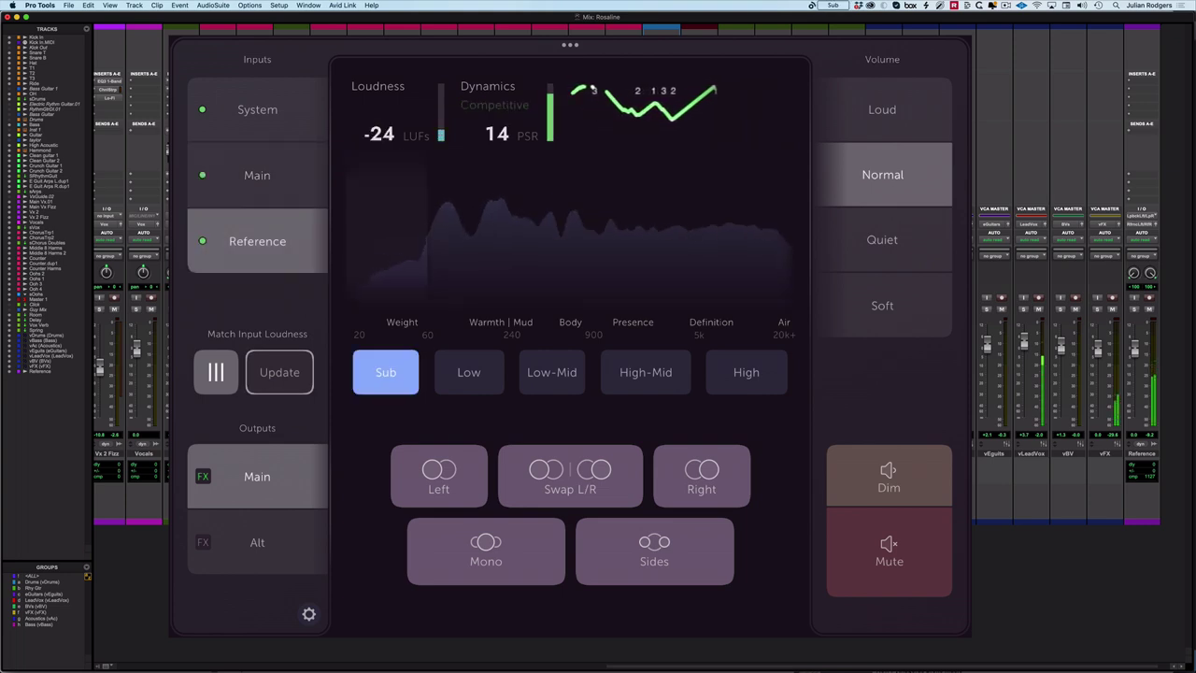
{"action": "left_click", "coordinate": [468, 372]}
{"action": "left_click", "coordinate": [551, 372]}
{"action": "left_click", "coordinate": [645, 372]}
{"action": "left_click", "coordinate": [746, 372]}
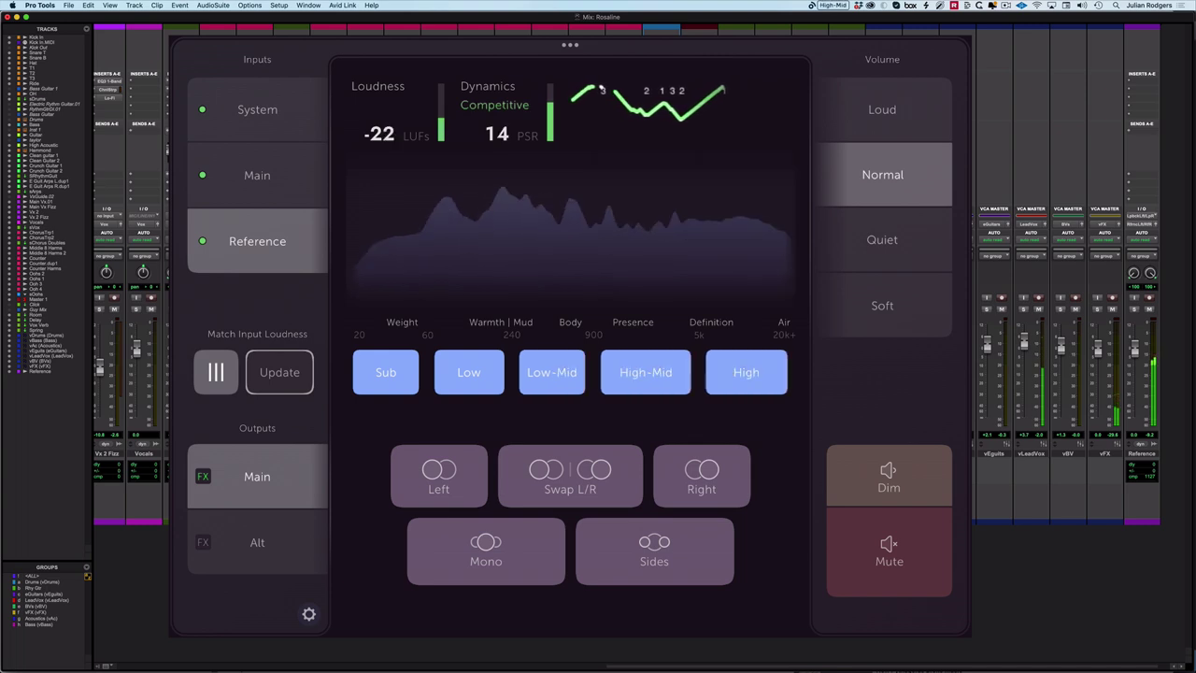
{"action": "left_click", "coordinate": [644, 372]}
{"action": "left_click", "coordinate": [551, 372]}
{"action": "left_click", "coordinate": [468, 372]}
{"action": "left_click", "coordinate": [385, 372]}
{"action": "left_click", "coordinate": [746, 372]}
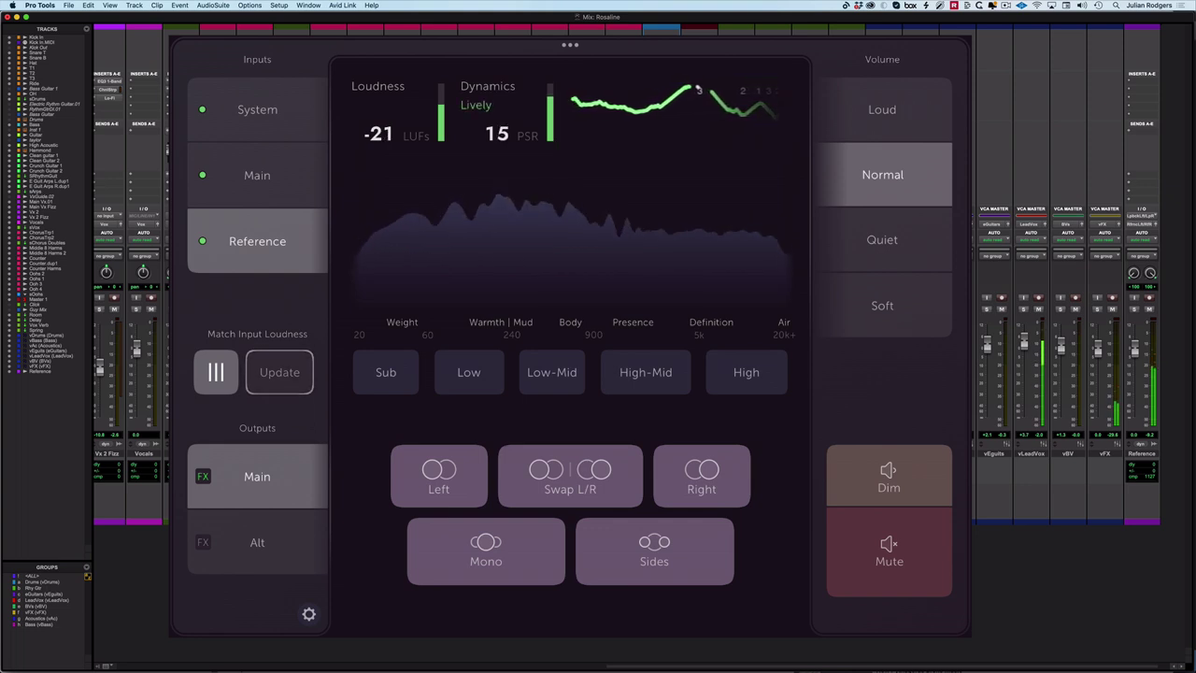
Set the ListenHub monitoring volume to the Quiet preset.
{"action": "left_click", "coordinate": [882, 239]}
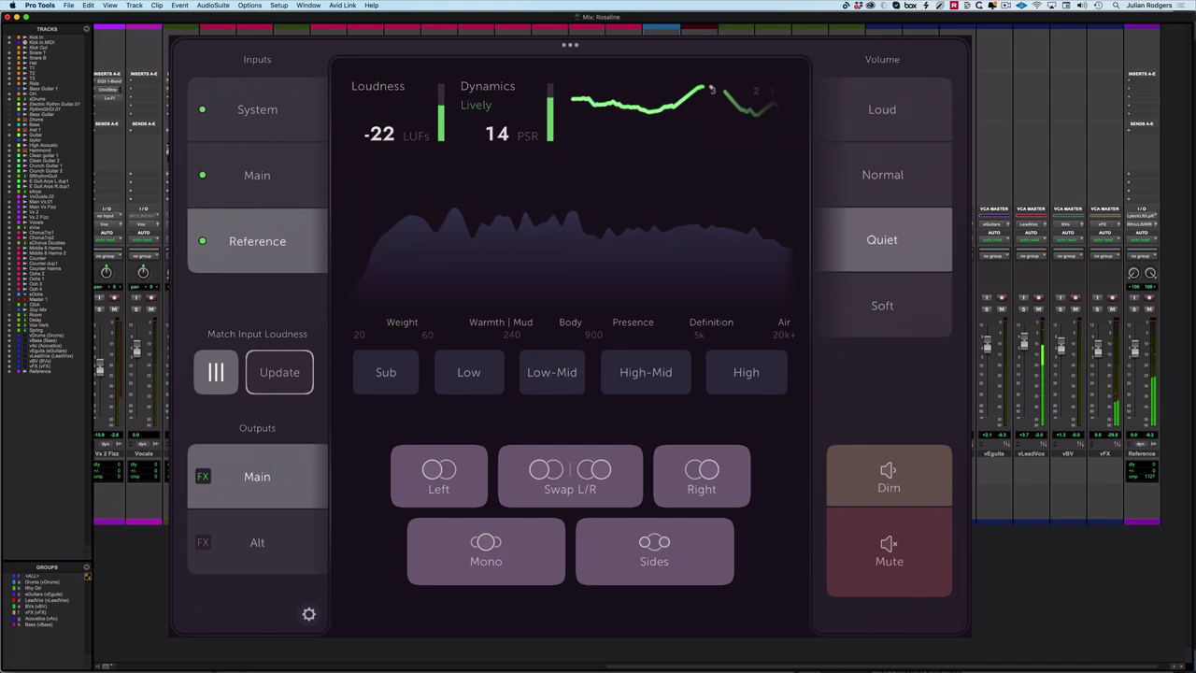
Audition the Soft, Quiet and Loud monitoring volume presets, finishing on Normal.
{"action": "left_click", "coordinate": [882, 305]}
{"action": "left_click", "coordinate": [882, 239]}
{"action": "left_click", "coordinate": [882, 110]}
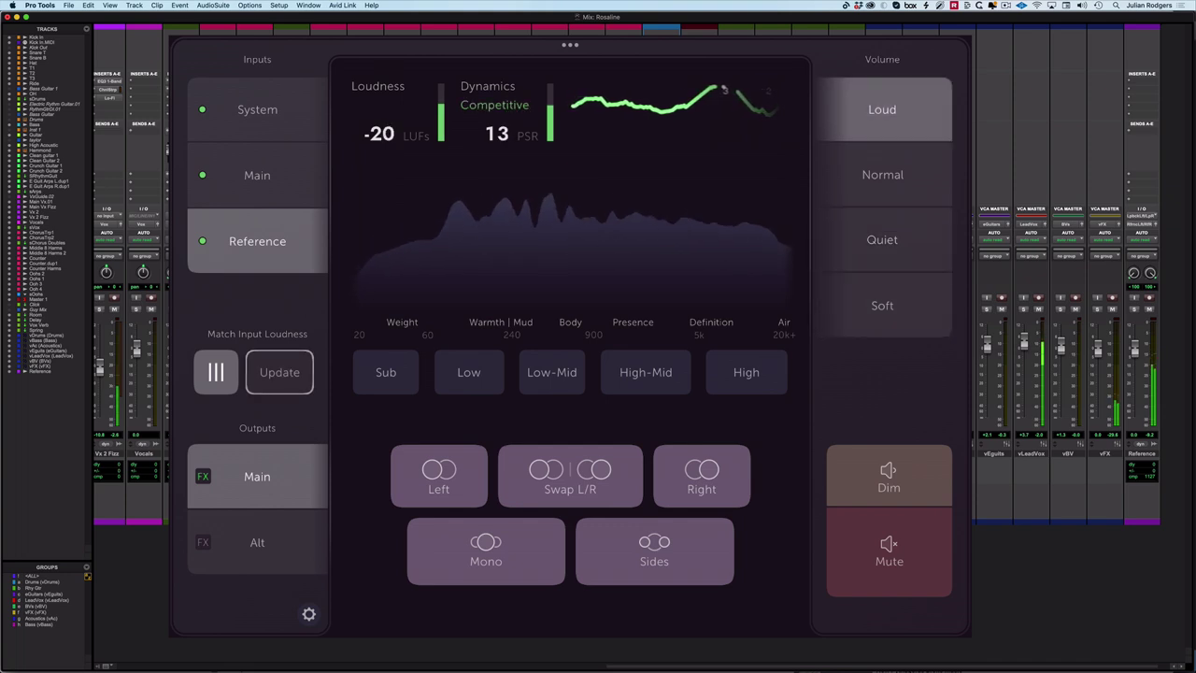
{"action": "left_click", "coordinate": [882, 174]}
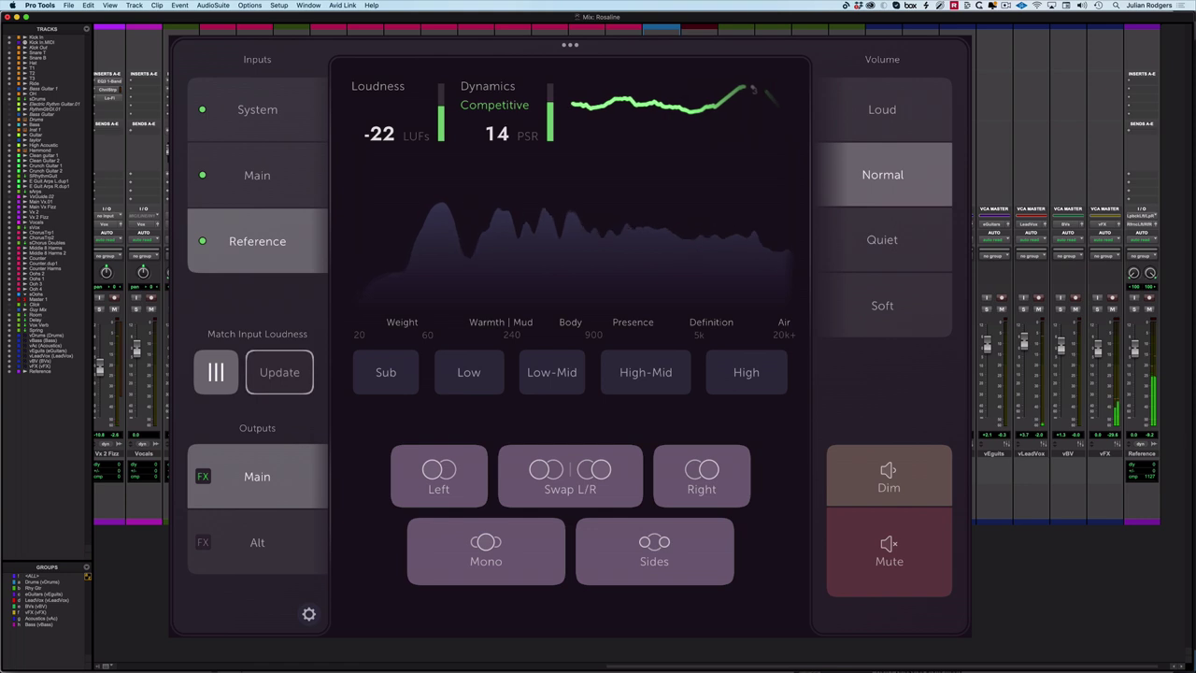
Monitor the Main input and audition it through the Mono, Sides and Swap L/R modes, disengaging each one after listening.
{"action": "left_click", "coordinate": [257, 174]}
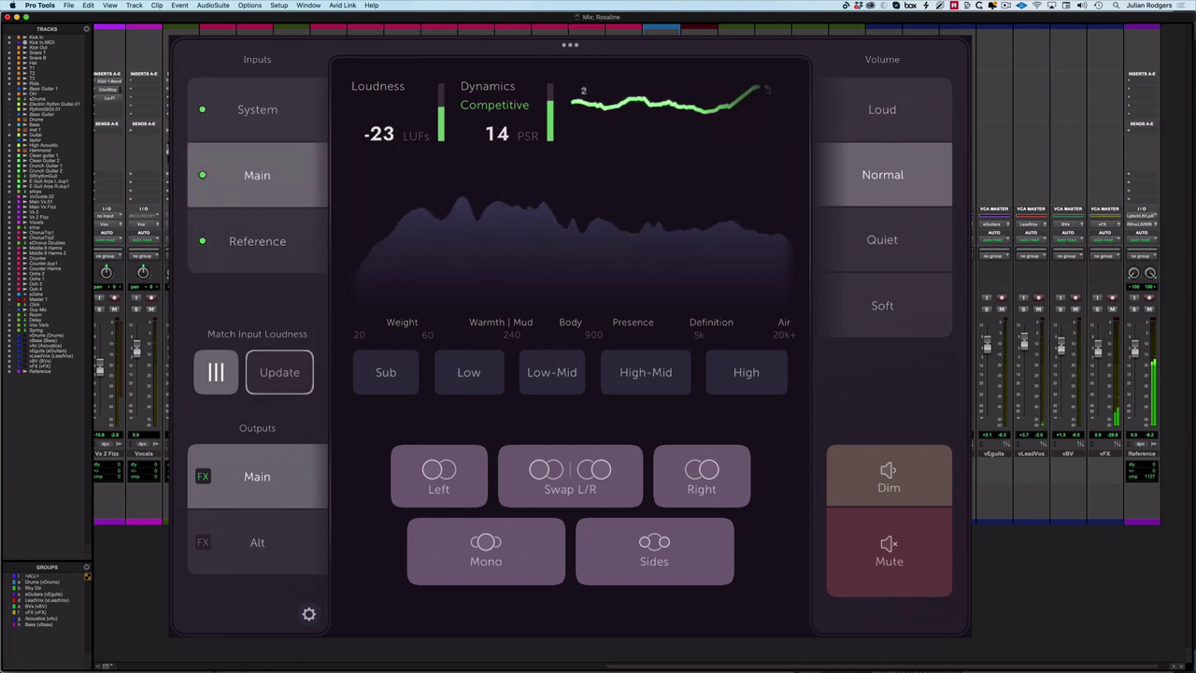
{"action": "left_click", "coordinate": [486, 551]}
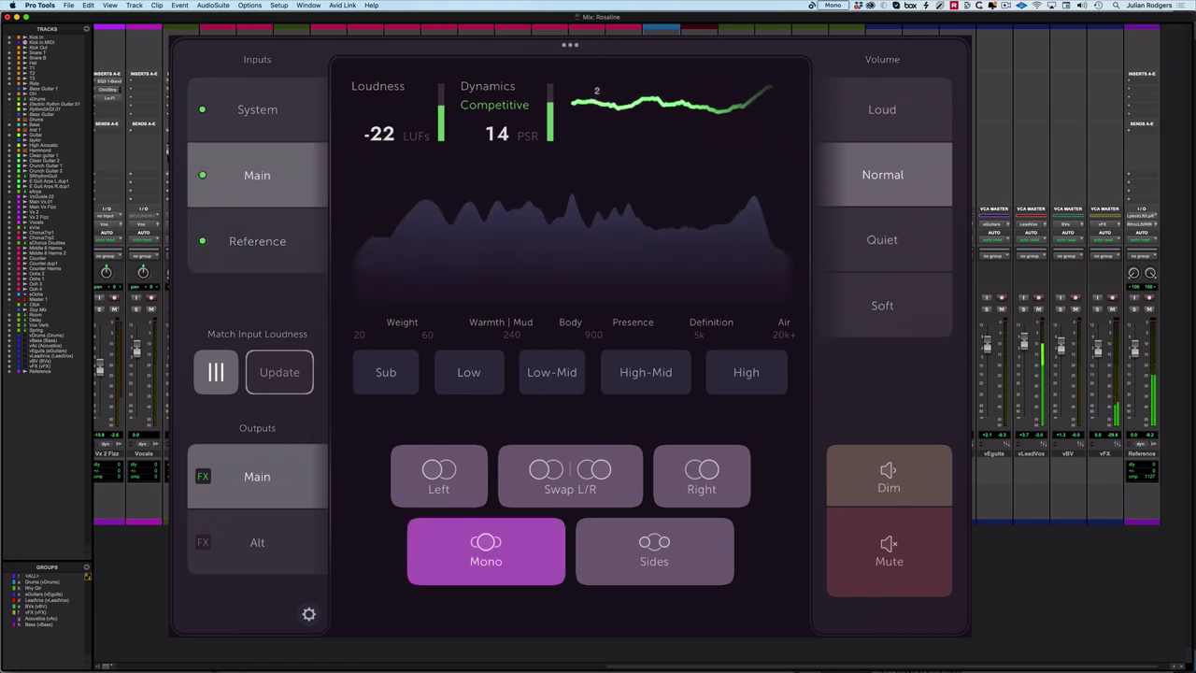
{"action": "left_click", "coordinate": [486, 551]}
{"action": "left_click", "coordinate": [654, 552]}
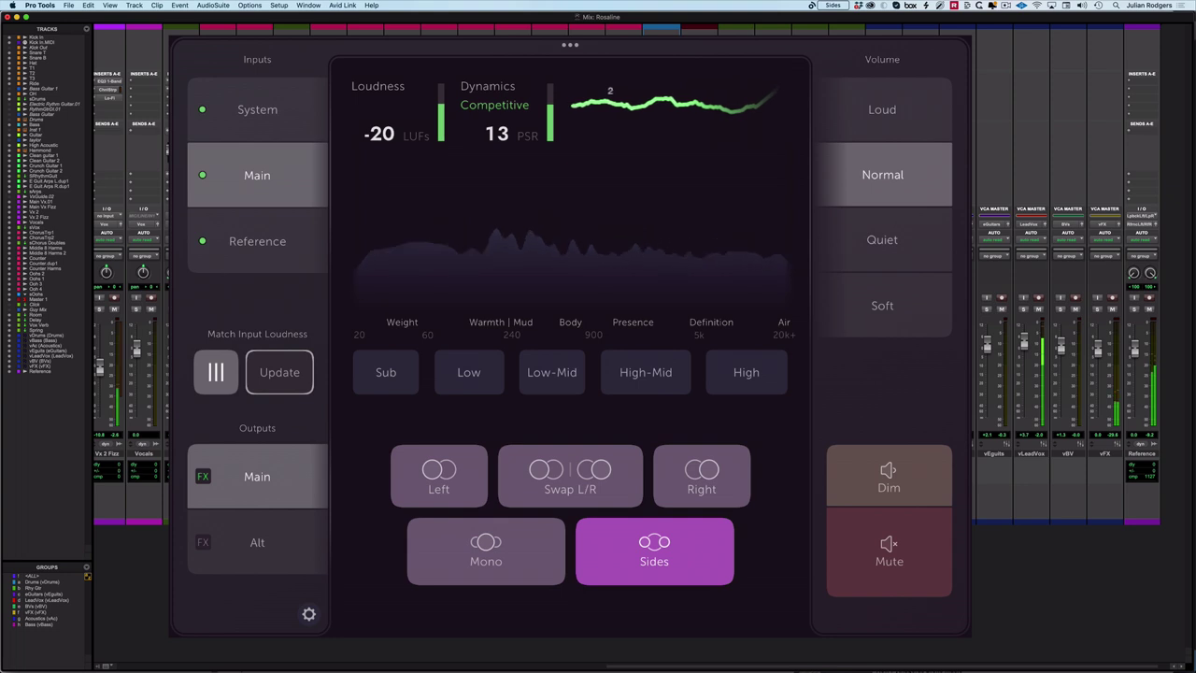
{"action": "left_click", "coordinate": [654, 552]}
{"action": "left_click", "coordinate": [570, 475]}
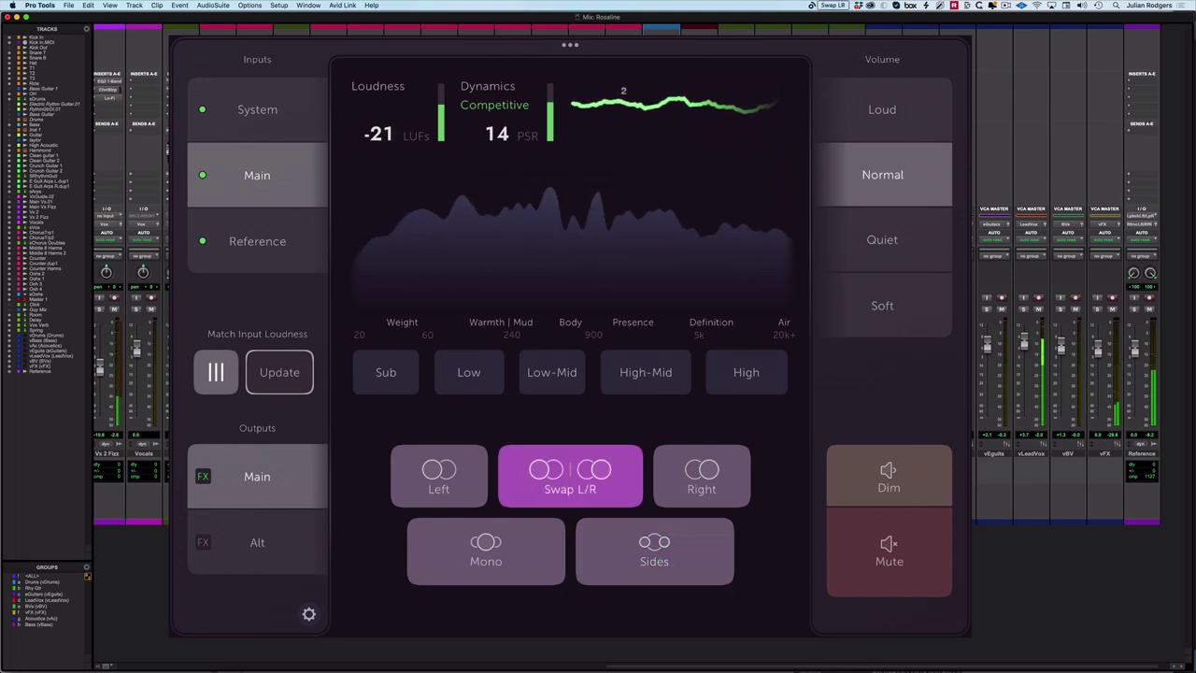
{"action": "left_click", "coordinate": [569, 475]}
{"action": "left_click", "coordinate": [570, 475]}
{"action": "left_click", "coordinate": [570, 476]}
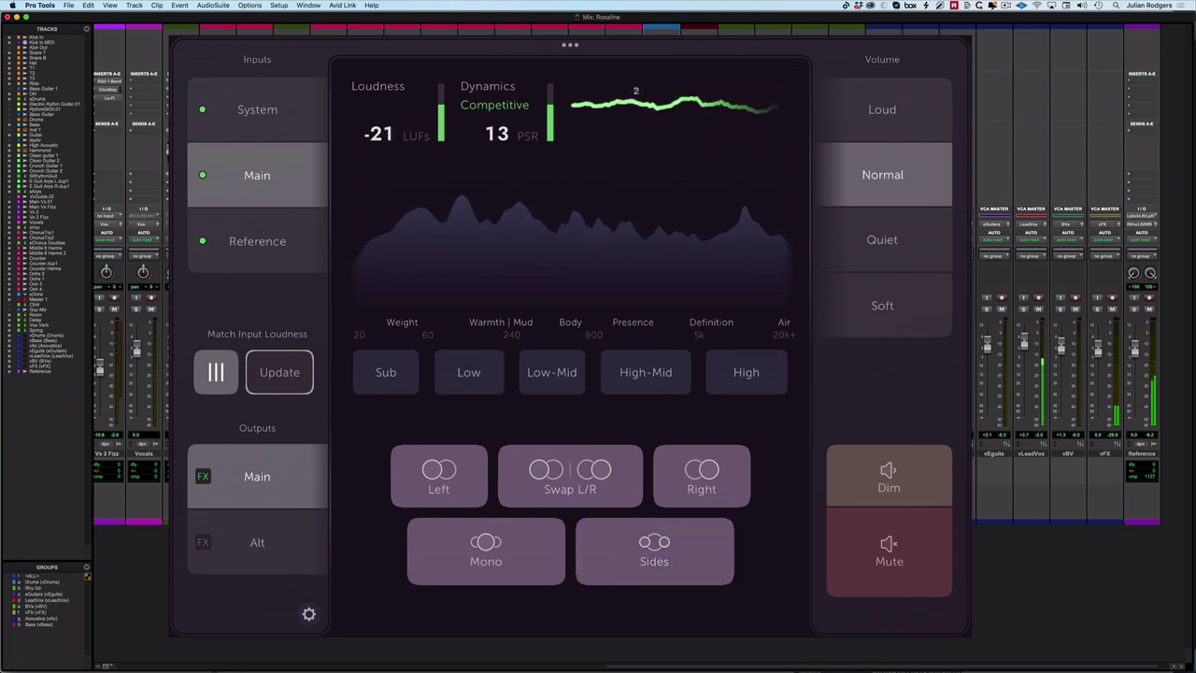
Monitor the Reference input and audition it through the Alt output before returning to the Main output.
{"action": "left_click", "coordinate": [257, 240]}
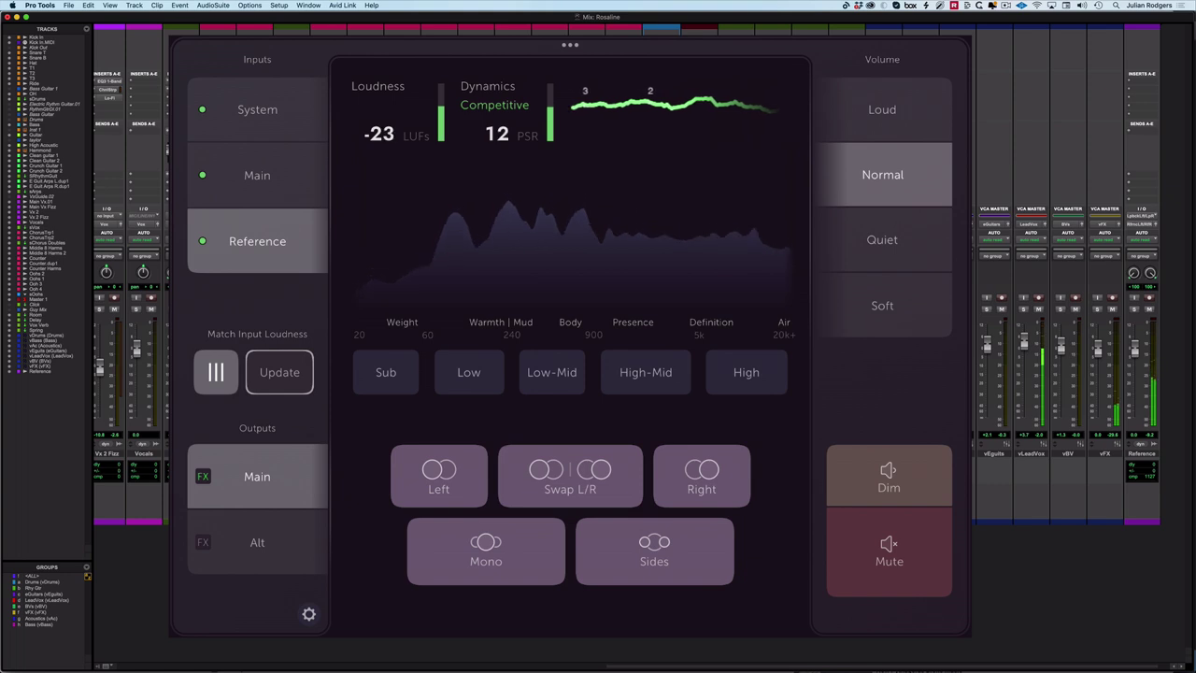
{"action": "left_click", "coordinate": [257, 542]}
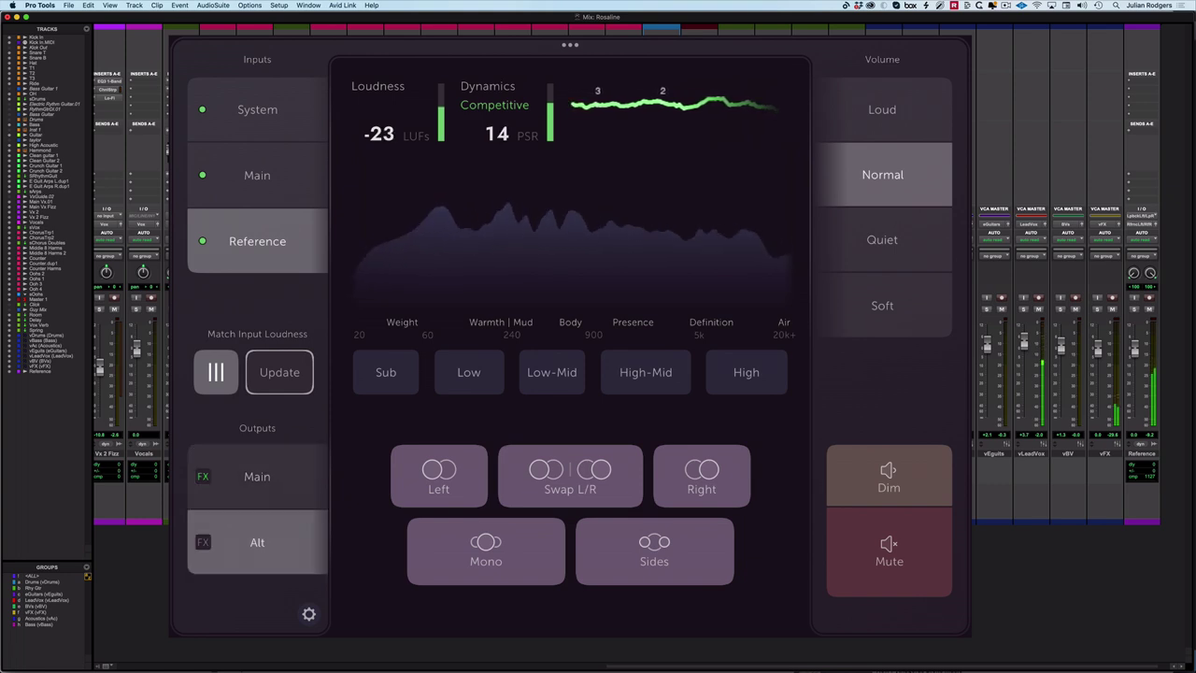
{"action": "left_click", "coordinate": [257, 476]}
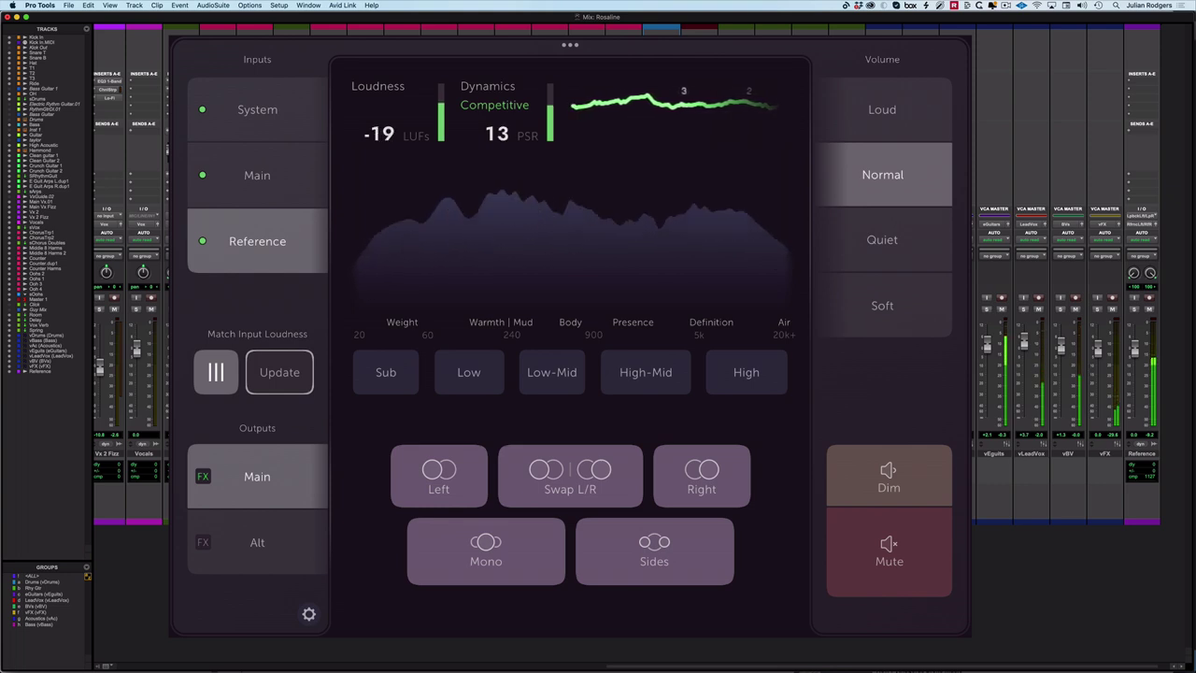
Compare the Main, System and Reference inputs by switching repeatedly between them during playback, ending on Reference.
{"action": "left_click", "coordinate": [257, 174]}
{"action": "left_click", "coordinate": [257, 110]}
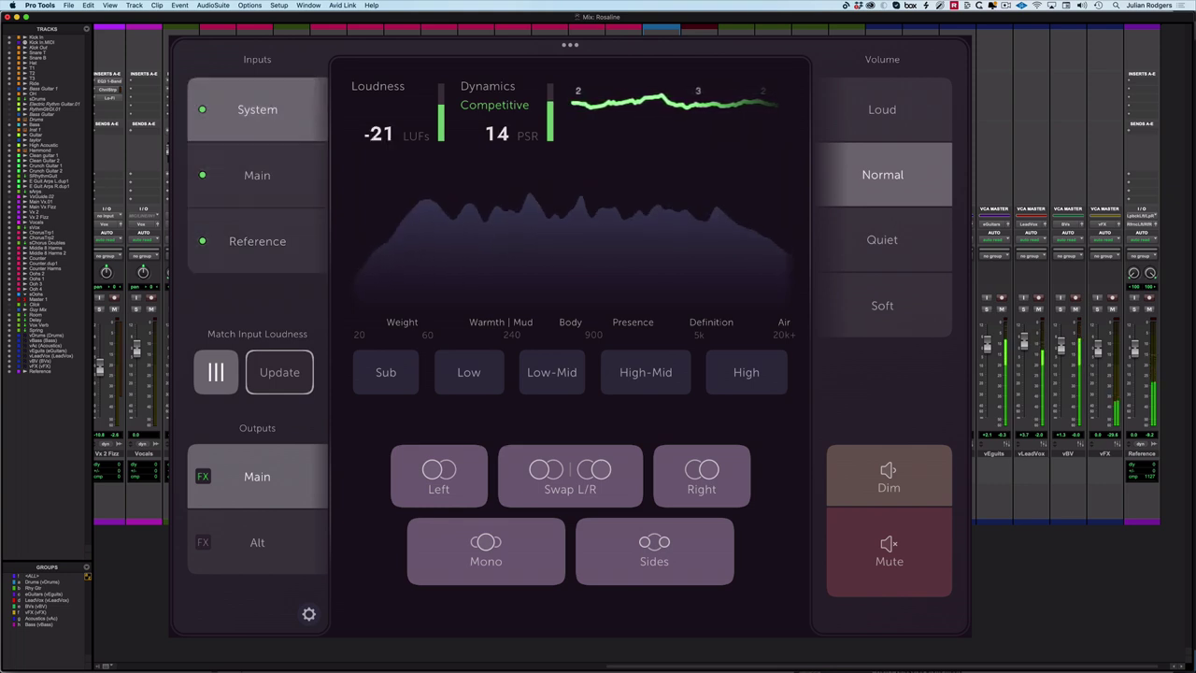
{"action": "left_click", "coordinate": [257, 174]}
{"action": "left_click", "coordinate": [257, 241]}
{"action": "key", "text": "2"}
{"action": "key", "text": "1"}
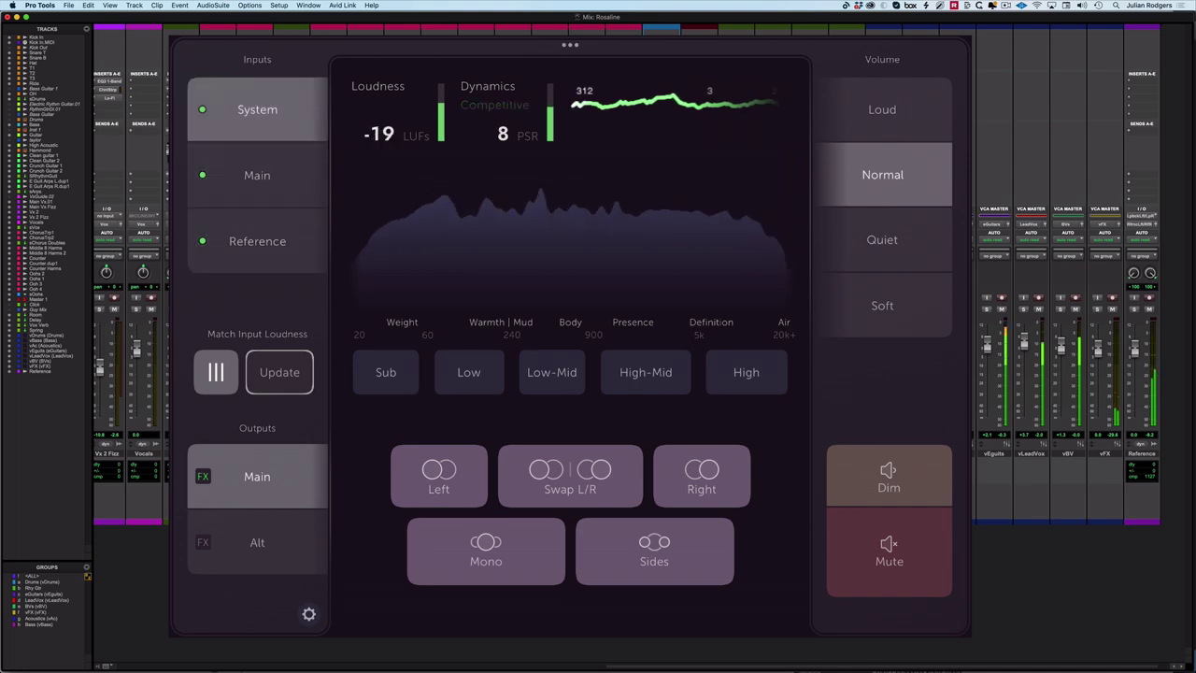
{"action": "key", "text": "3"}
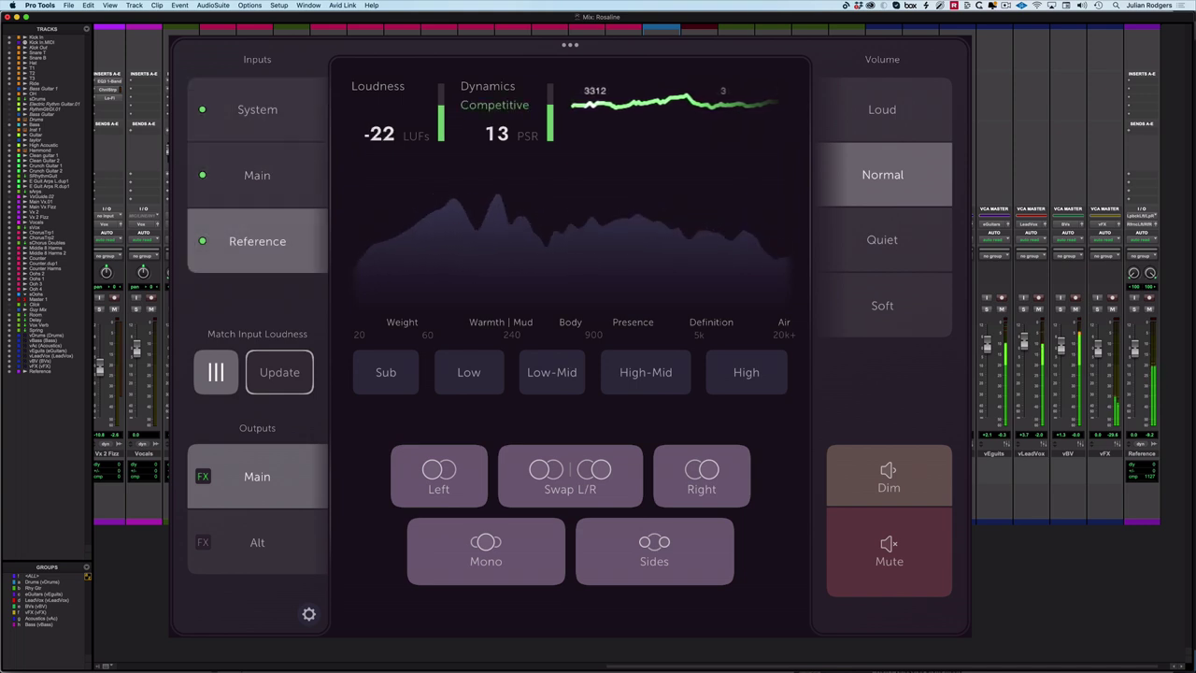